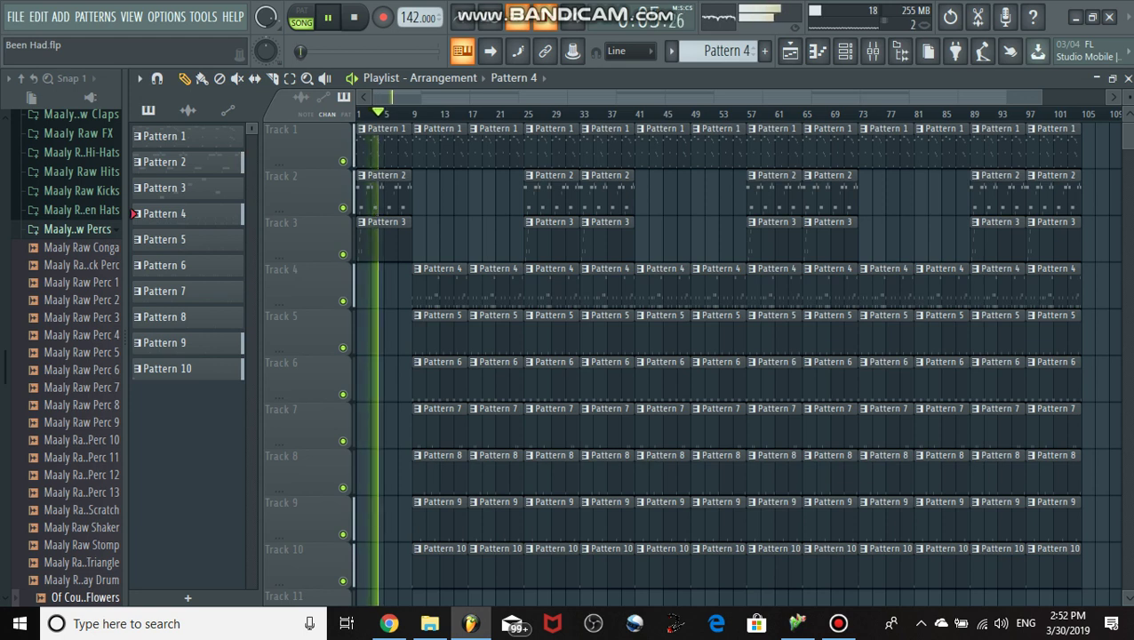
Stop the song, open Pattern 1's ElectraX melody in the piano roll, fit its notes in view and play it.
{"action": "key", "text": "space"}
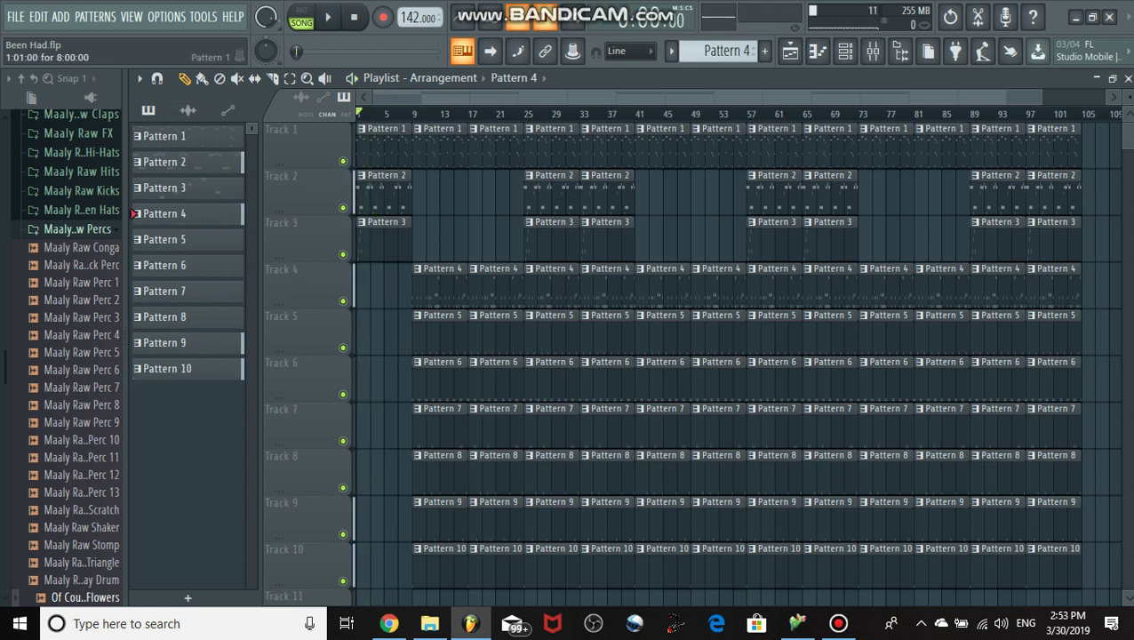
{"action": "double_click", "coordinate": [384, 144]}
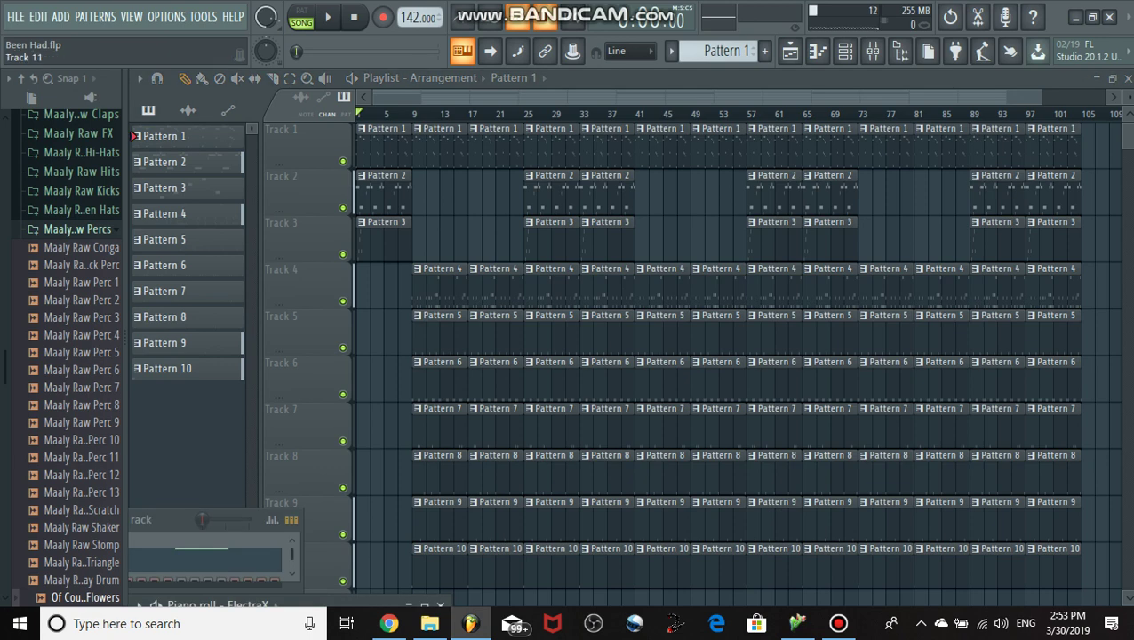
{"action": "left_click", "coordinate": [424, 604]}
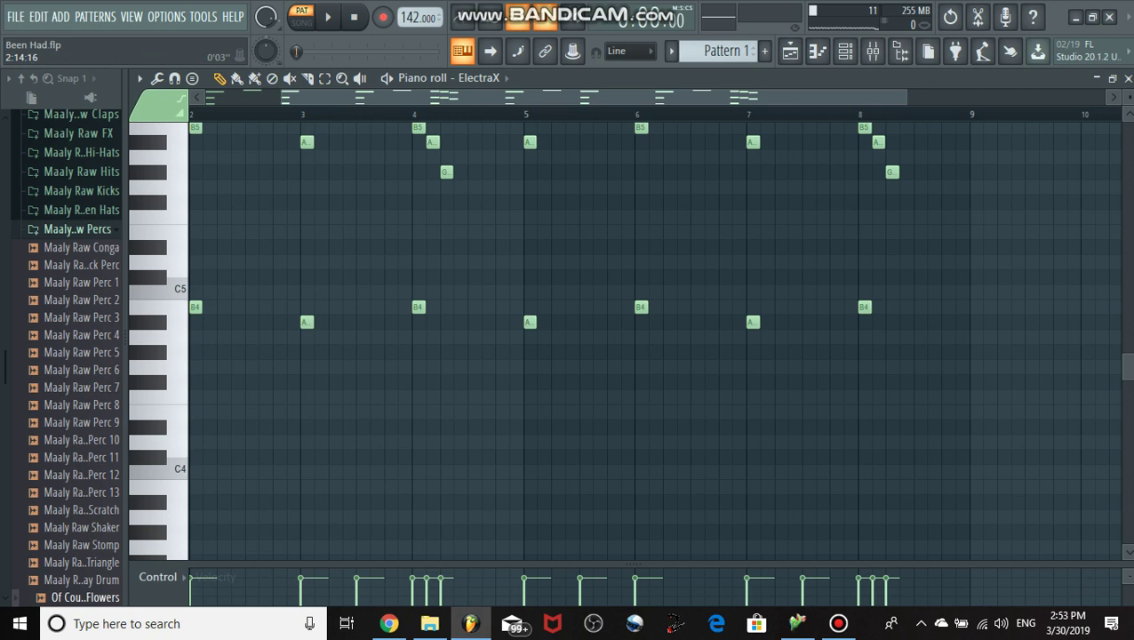
{"action": "left_click_drag", "start_coordinate": [282, 96], "coordinate": [206, 97]}
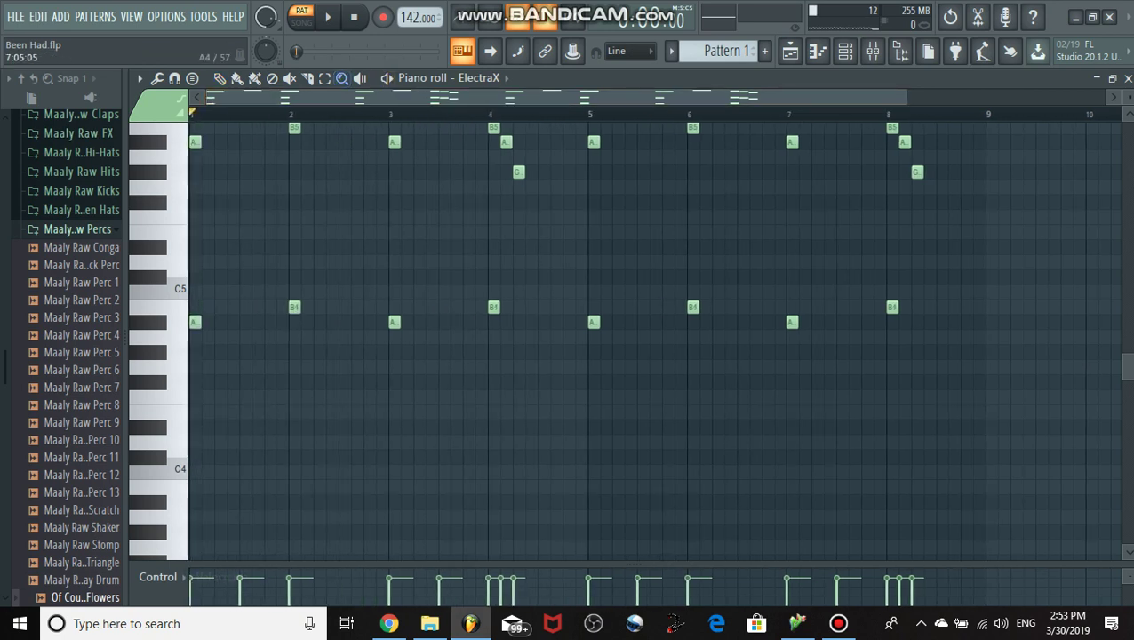
{"action": "left_click_drag", "start_coordinate": [940, 375], "coordinate": [189, 222]}
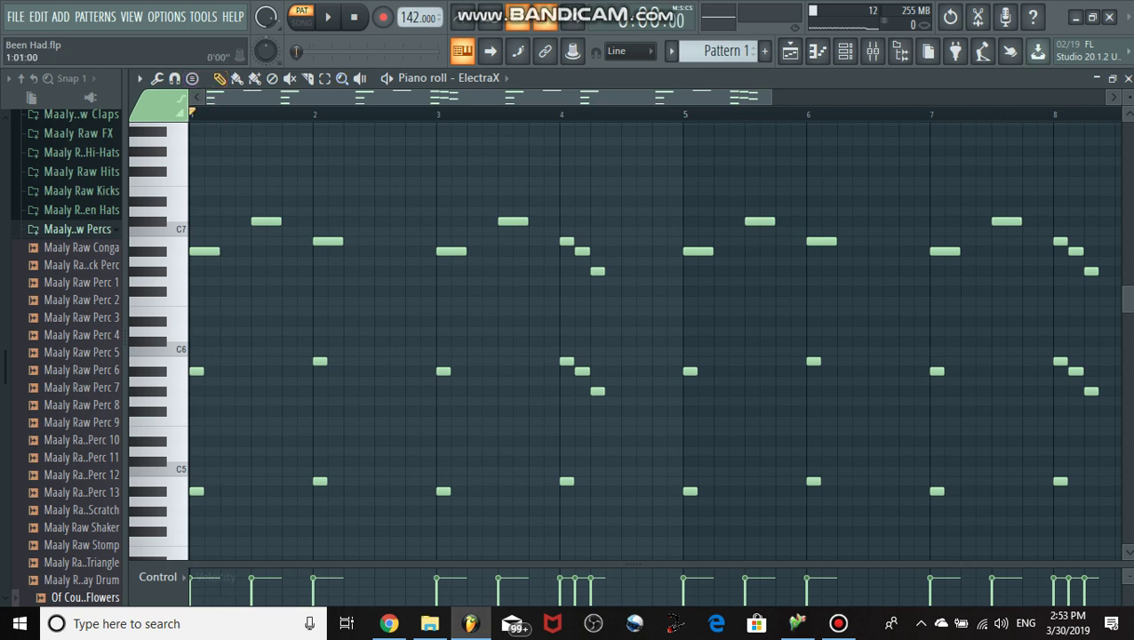
{"action": "key", "text": "space"}
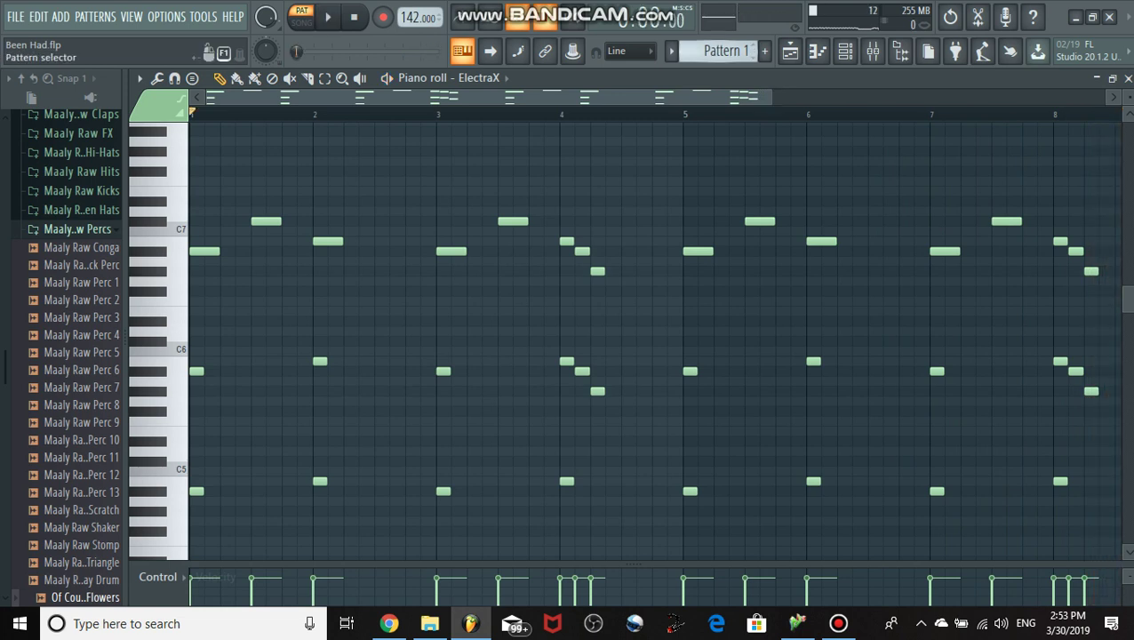
Show the Purity notes of Pattern 2 across all eight bars in the piano roll, play them and stop.
{"action": "scroll", "coordinate": [720, 51], "scroll_direction": "down", "scroll_amount": 1}
{"action": "left_click", "coordinate": [482, 79]}
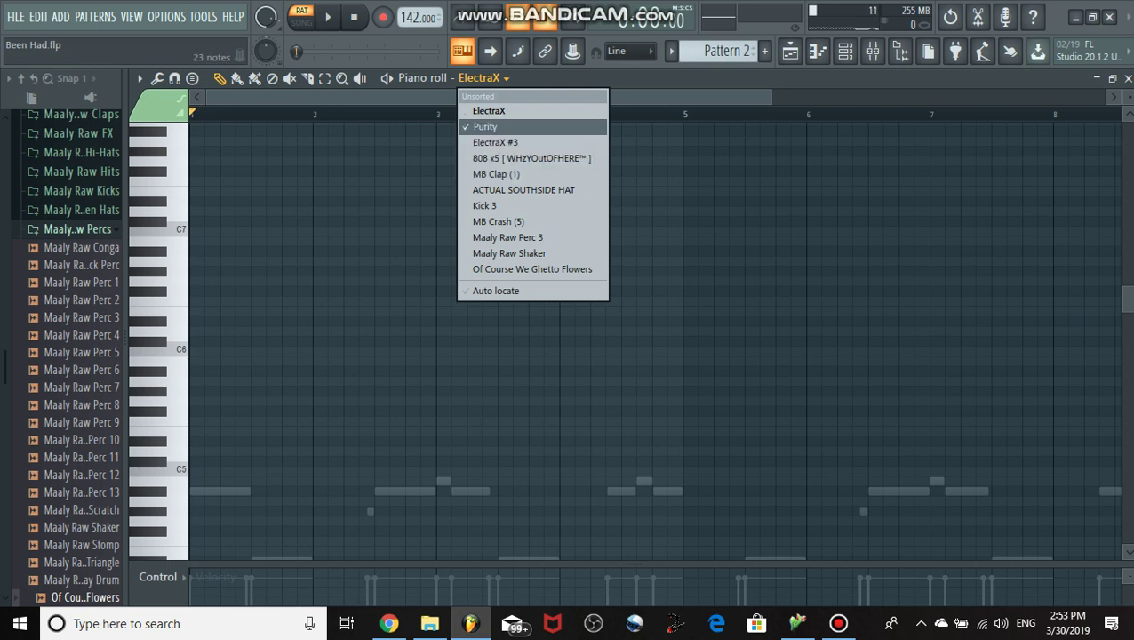
{"action": "left_click", "coordinate": [487, 126]}
{"action": "scroll", "coordinate": [629, 343], "scroll_direction": "down", "scroll_amount": 3}
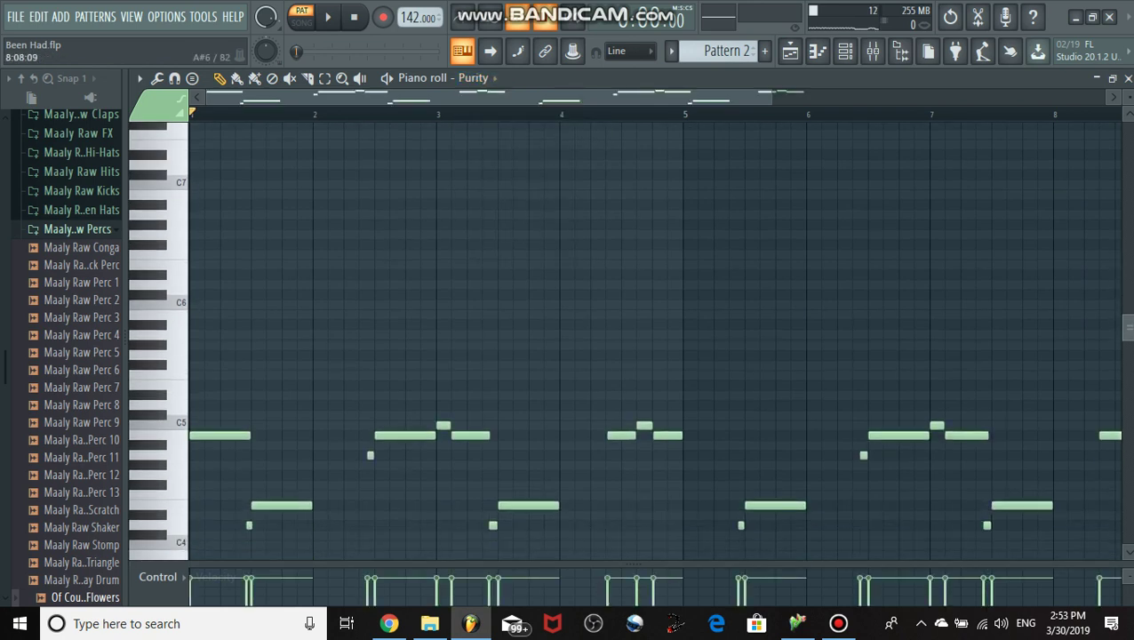
{"action": "left_click_drag", "start_coordinate": [772, 97], "coordinate": [810, 97]}
{"action": "key", "text": "space"}
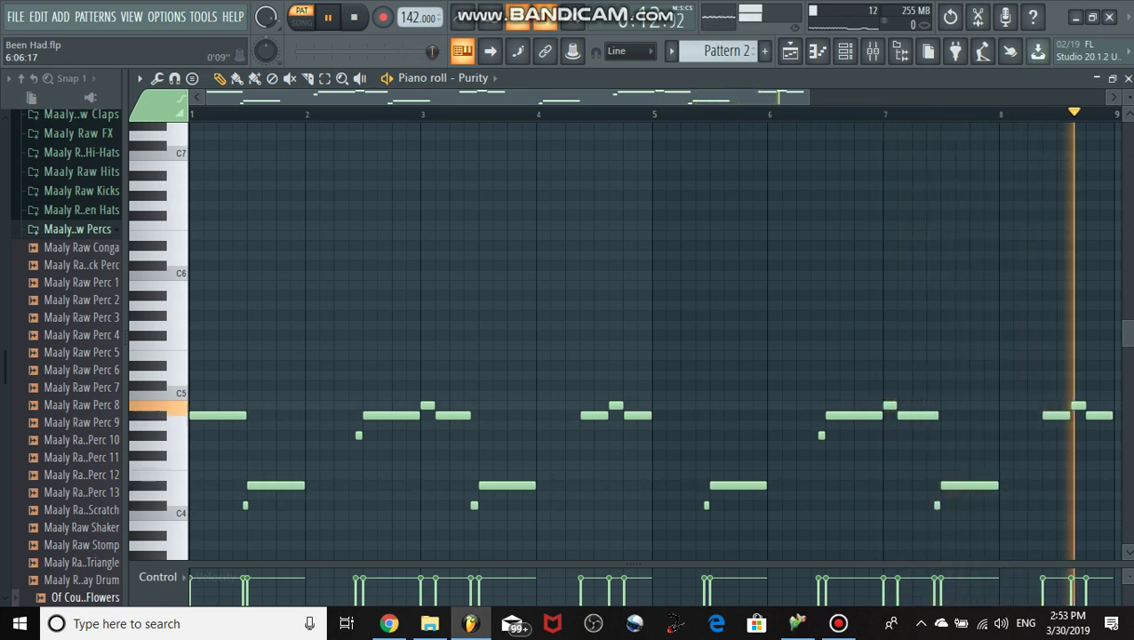
{"action": "key", "text": "space"}
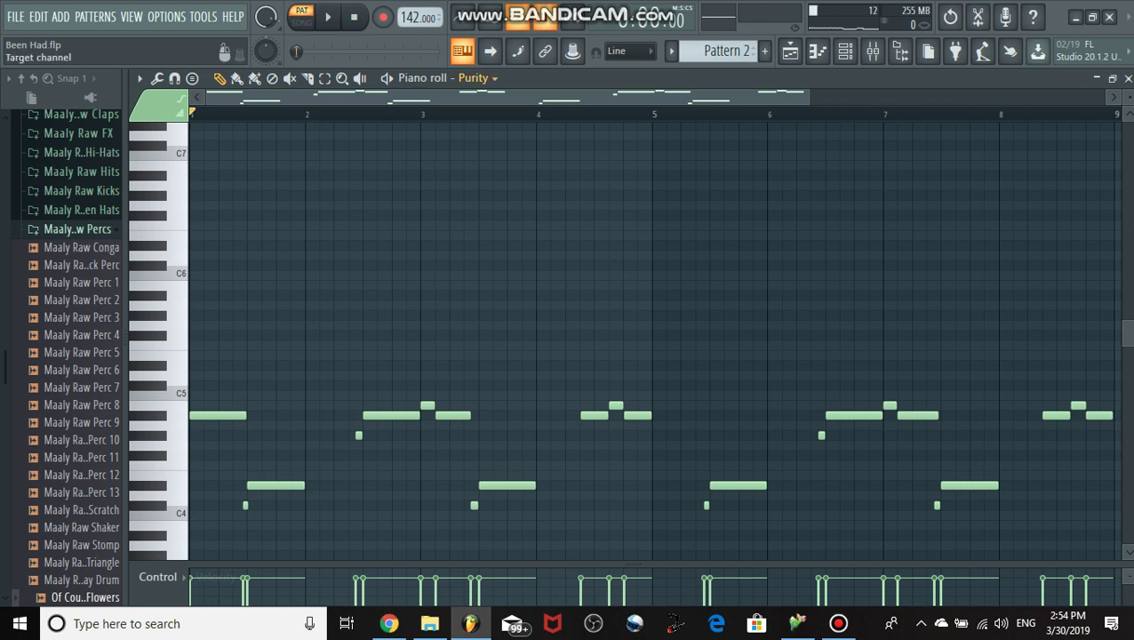
Show the ElectraX #3 notes of Pattern 3 in the piano roll, play them briefly and stop.
{"action": "left_click", "coordinate": [473, 77]}
{"action": "left_click", "coordinate": [498, 142]}
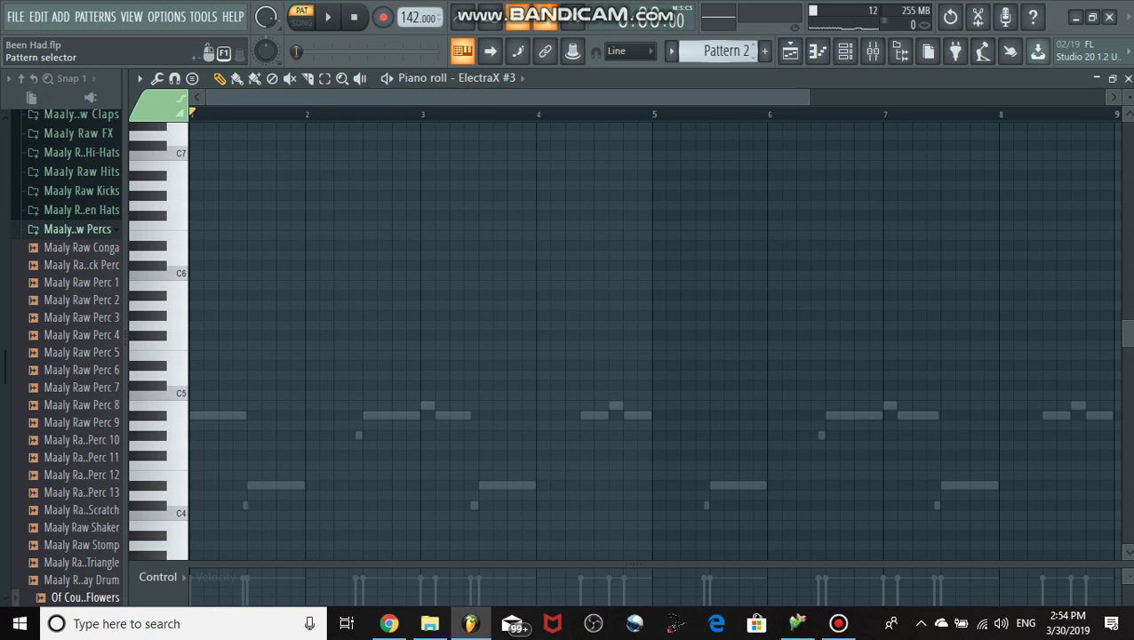
{"action": "scroll", "coordinate": [727, 51], "scroll_direction": "down", "scroll_amount": 1}
{"action": "key", "text": "space"}
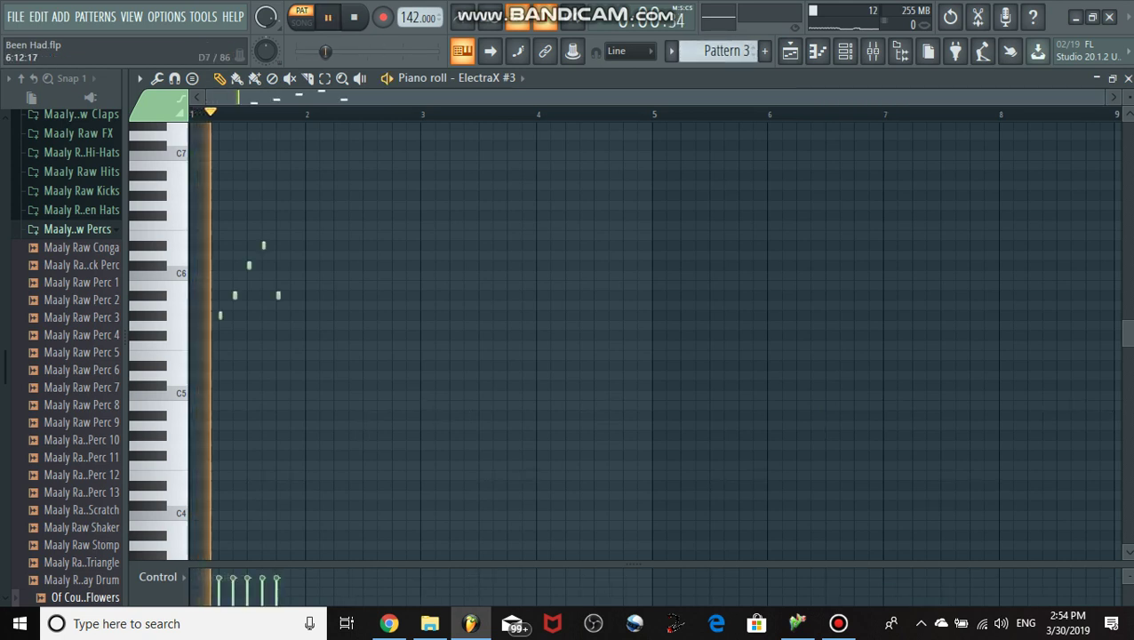
{"action": "key", "text": "space"}
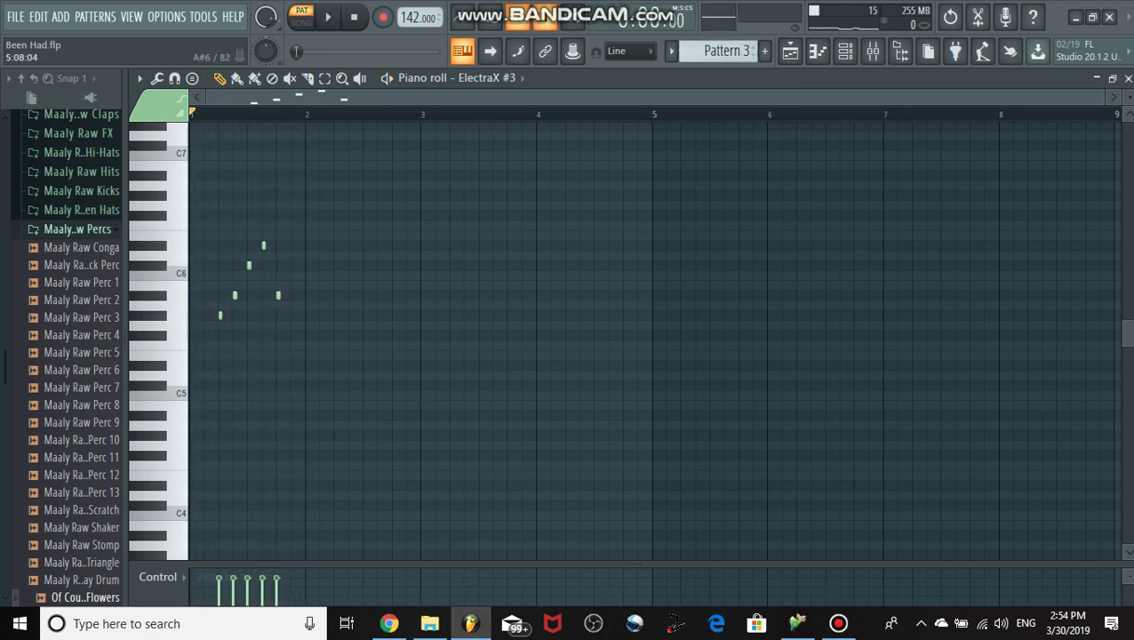
Show the 808 x5 [ WHzYOutOFHERE™ ] notes of Pattern 4 in the piano roll, play them and stop.
{"action": "scroll", "coordinate": [726, 50], "scroll_direction": "down", "scroll_amount": 1}
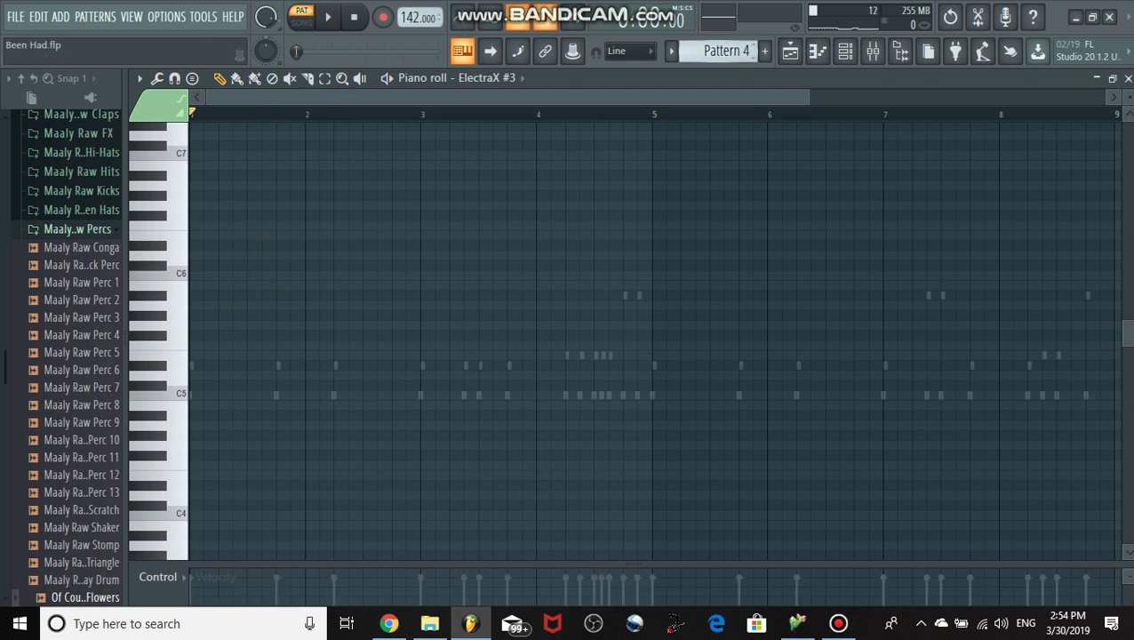
{"action": "left_click", "coordinate": [496, 77]}
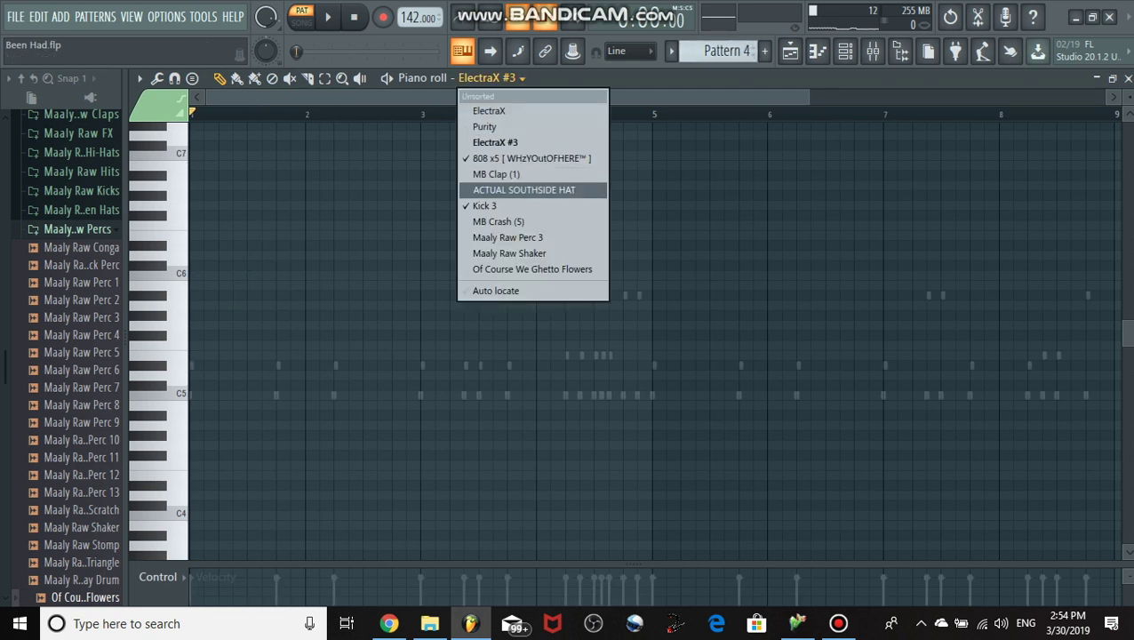
{"action": "left_click", "coordinate": [531, 158]}
{"action": "key", "text": "space"}
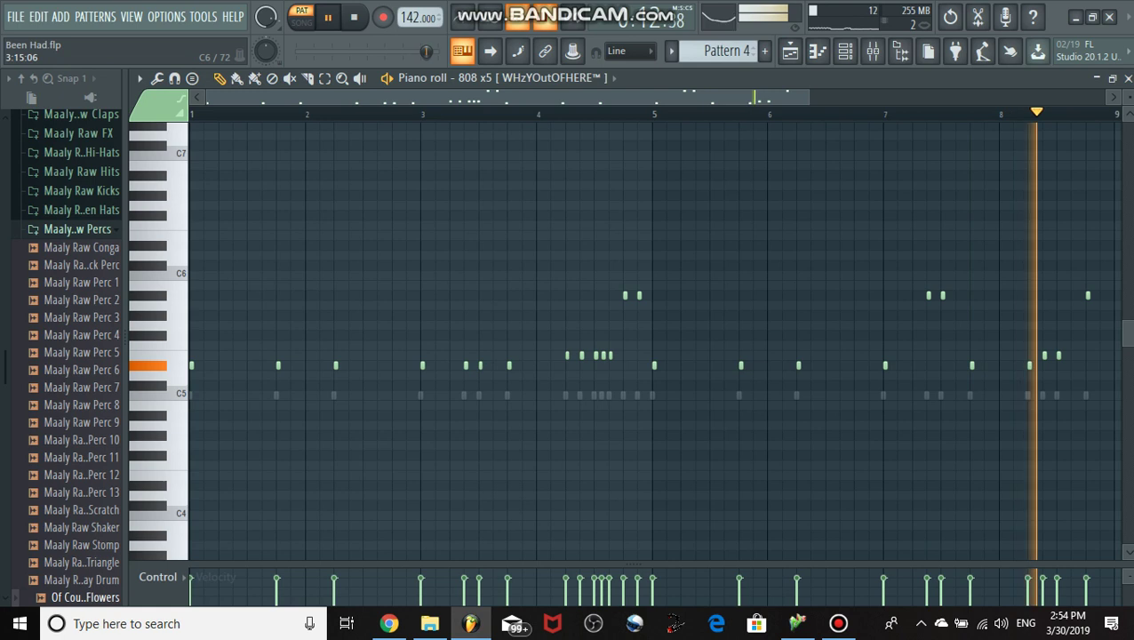
{"action": "key", "text": "space"}
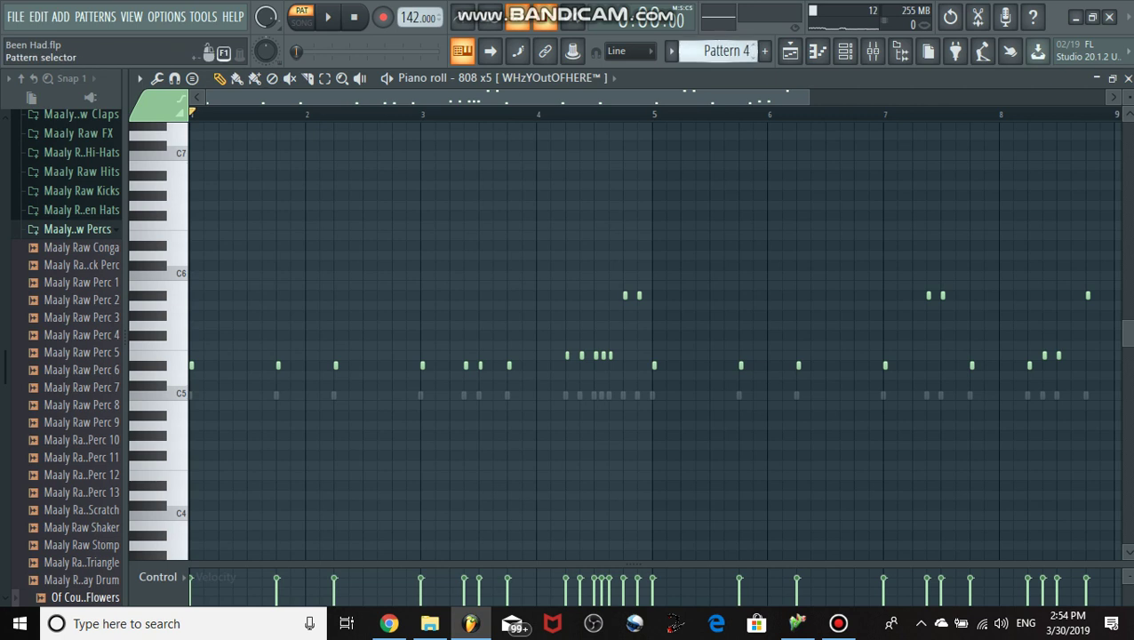
Show the MB Clap (1) notes of Pattern 5 in the piano roll, play them and stop.
{"action": "scroll", "coordinate": [727, 51], "scroll_direction": "down", "scroll_amount": 1}
{"action": "left_click", "coordinate": [535, 79]}
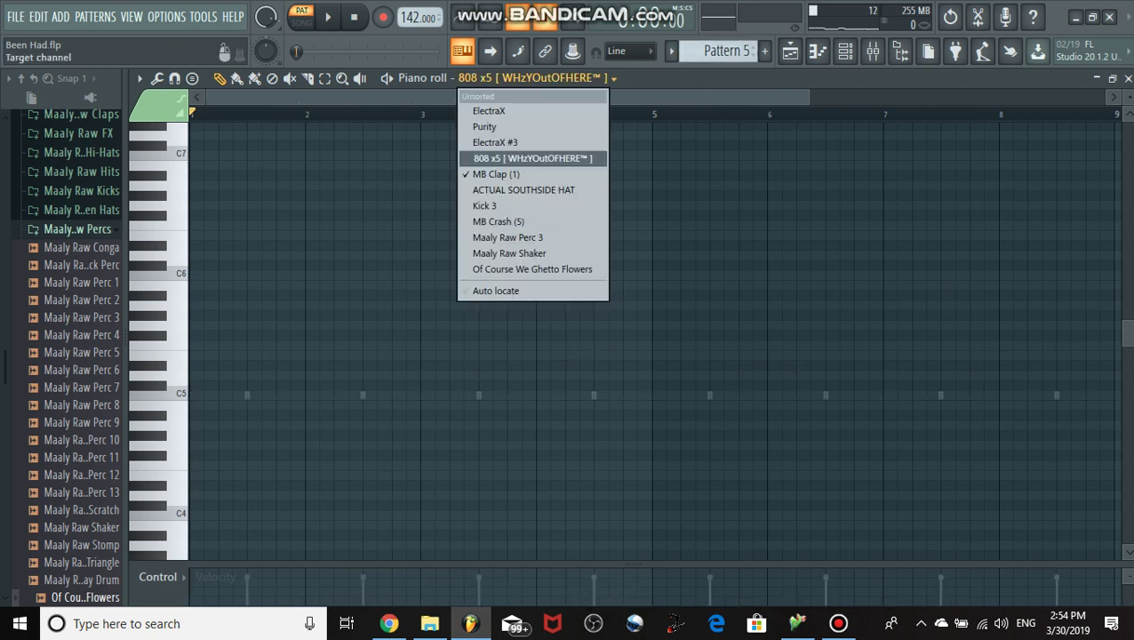
{"action": "left_click", "coordinate": [586, 176]}
{"action": "key", "text": "space"}
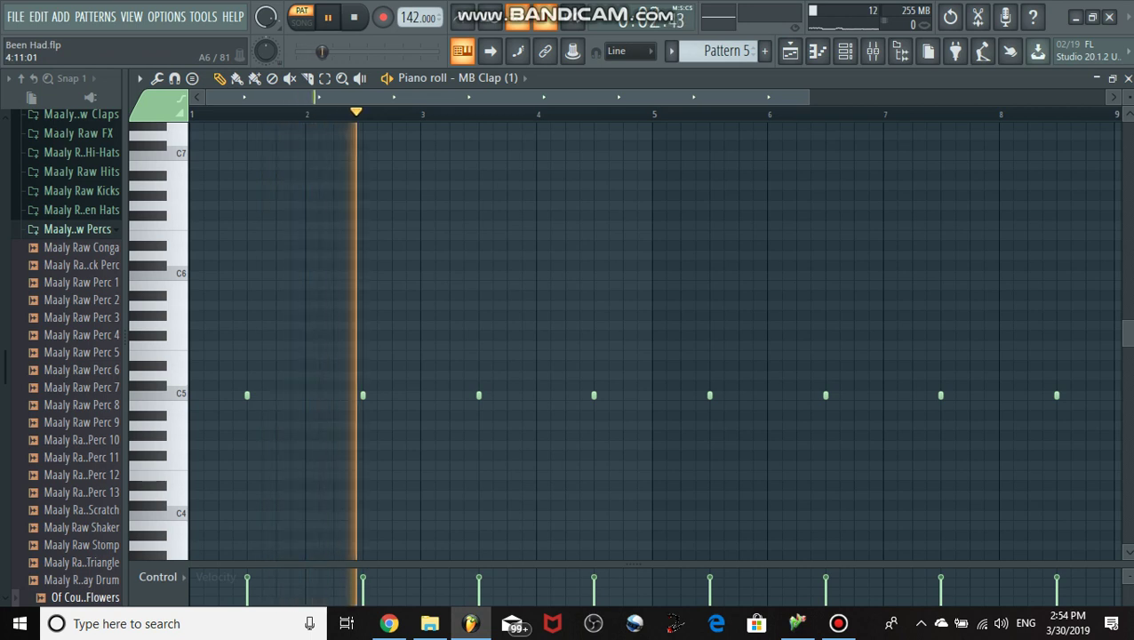
{"action": "key", "text": "space"}
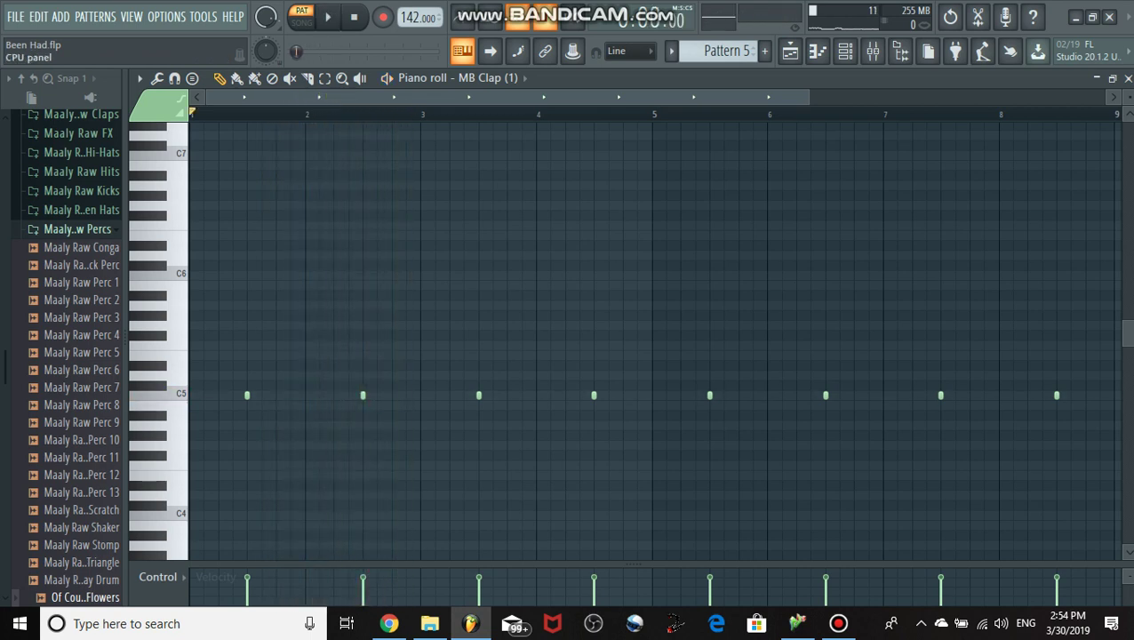
Show the ACTUAL SOUTHSIDE HAT notes of Pattern 6 in the piano roll, play them and stop.
{"action": "left_click_drag", "start_coordinate": [727, 52], "coordinate": [726, 42]}
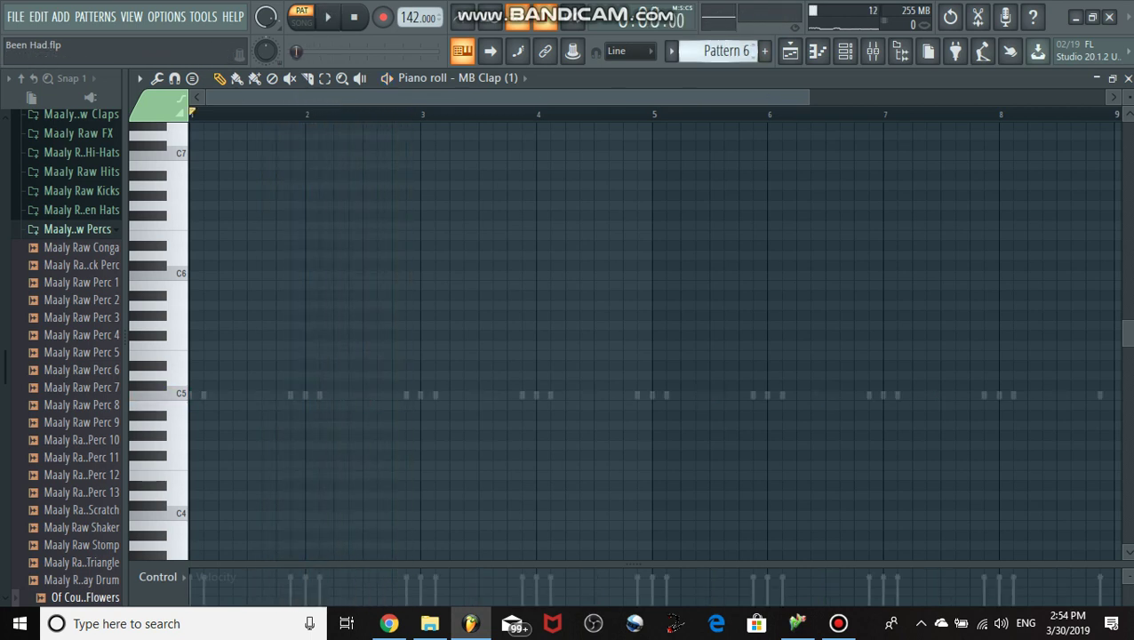
{"action": "left_click", "coordinate": [498, 78]}
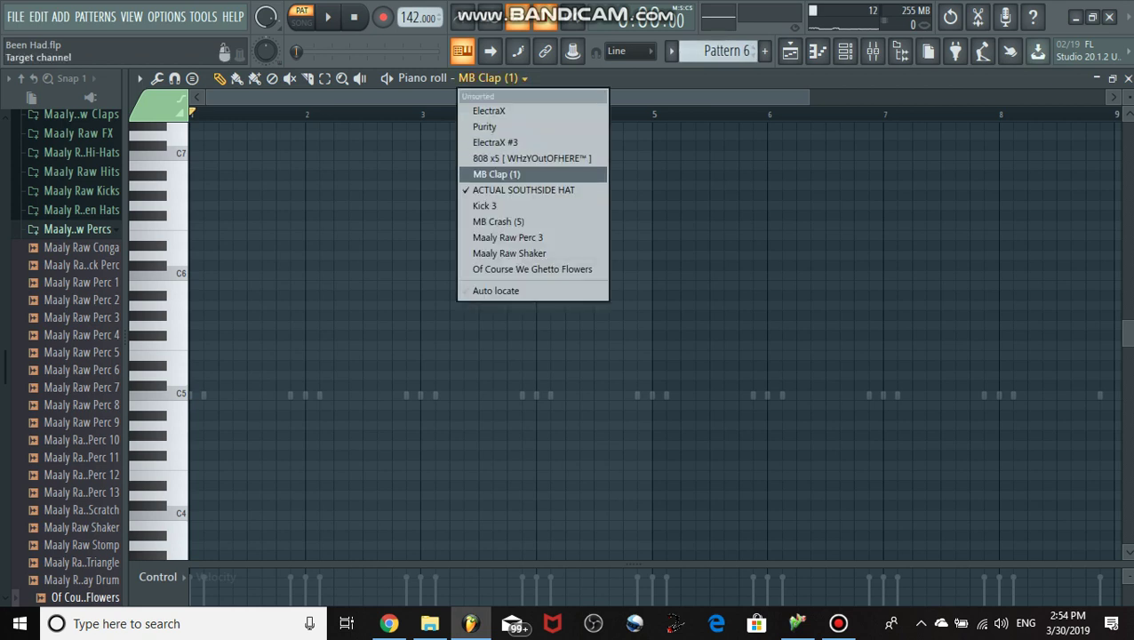
{"action": "left_click", "coordinate": [525, 188]}
{"action": "key", "text": "space"}
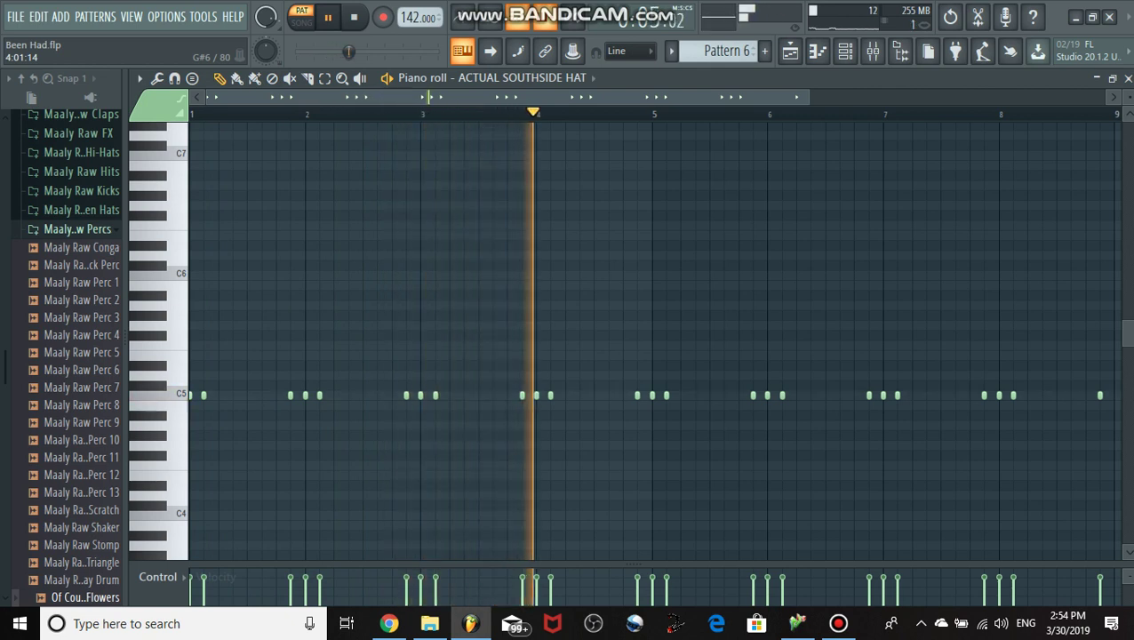
{"action": "key", "text": "space"}
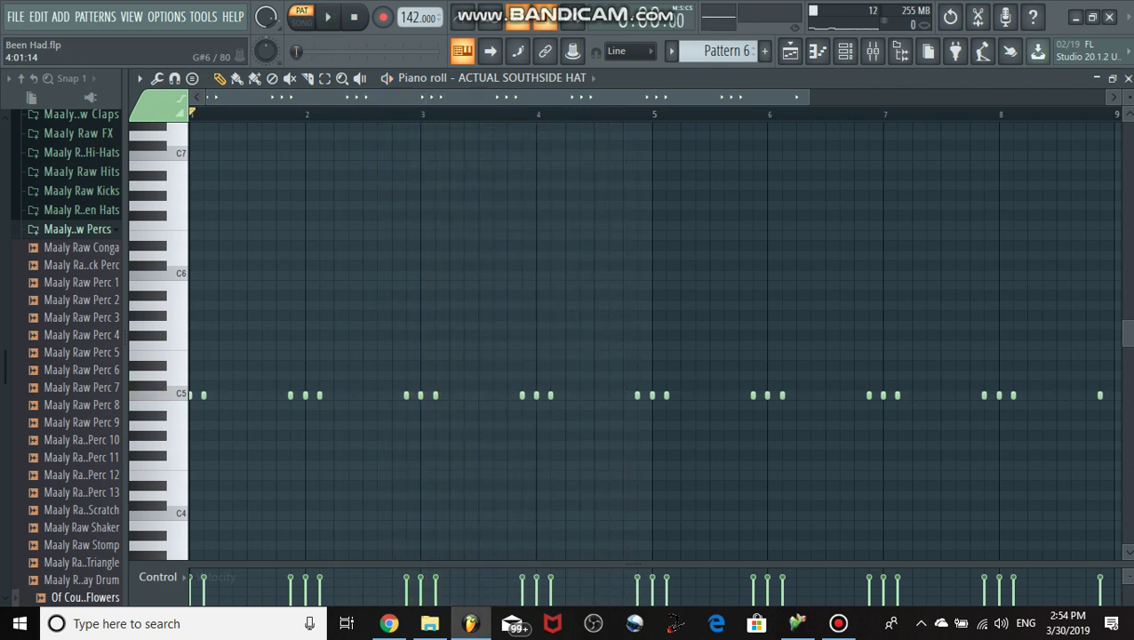
{"action": "key", "text": "KP_Subtract"}
{"action": "key", "text": "KP_Subtract"}
{"action": "key", "text": "KP_Subtract"}
{"action": "key", "text": "KP_Subtract"}
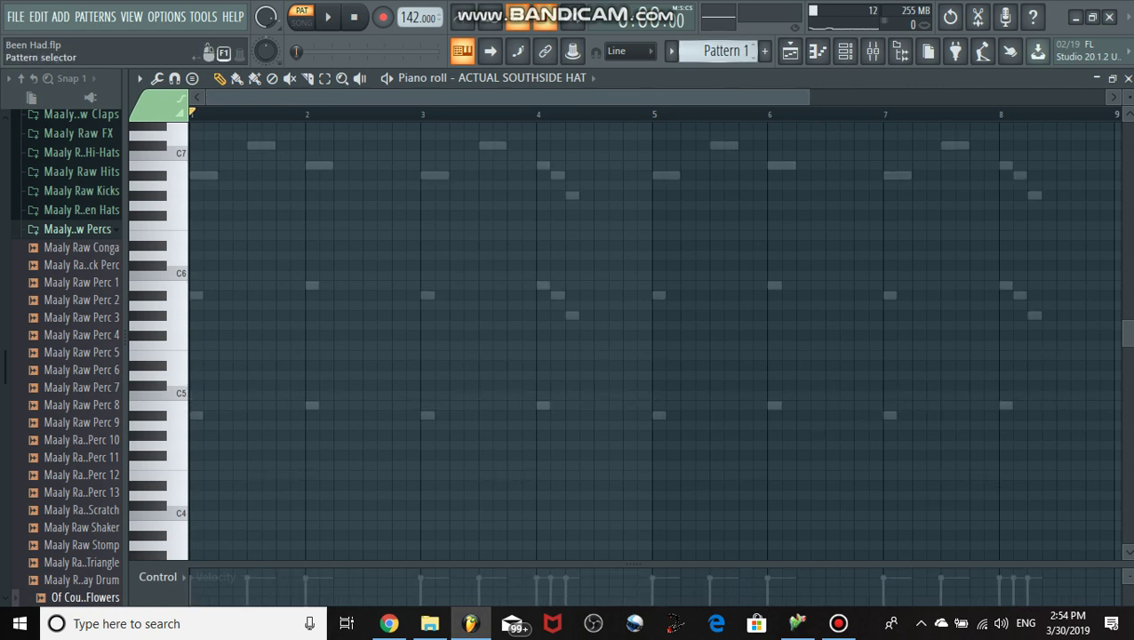
{"action": "key", "text": "KP_Add"}
{"action": "key", "text": "KP_Add"}
{"action": "key", "text": "KP_Add"}
{"action": "key", "text": "KP_Add"}
{"action": "key", "text": "KP_Add"}
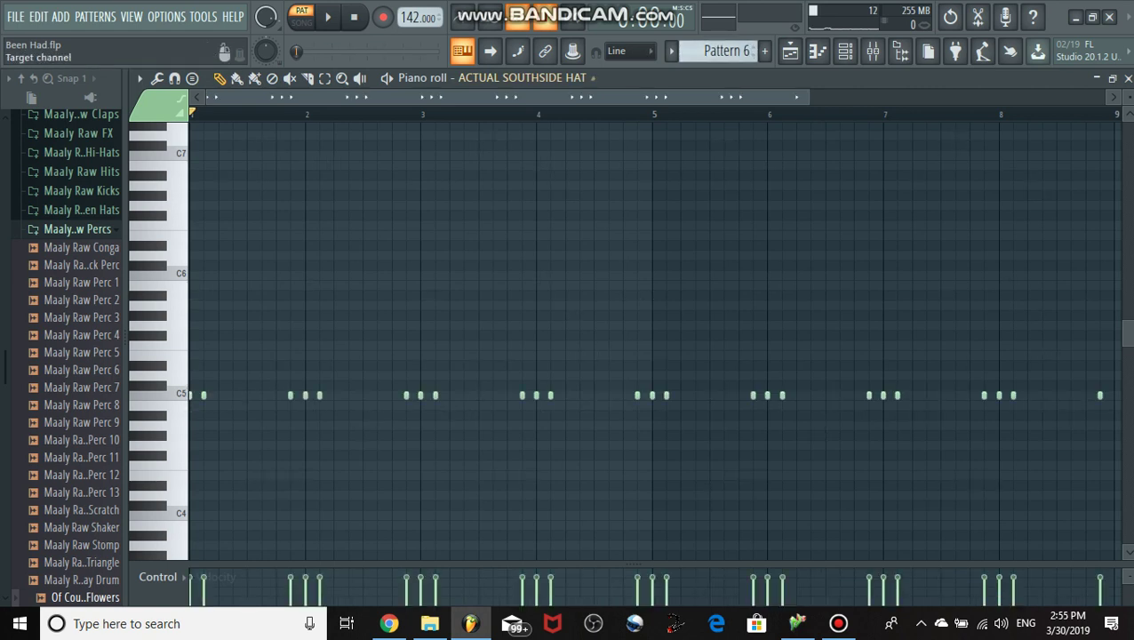
Check the Kick 3 channel in the piano roll and switch from it to MB Crash (5).
{"action": "left_click", "coordinate": [524, 78]}
{"action": "left_click", "coordinate": [497, 205]}
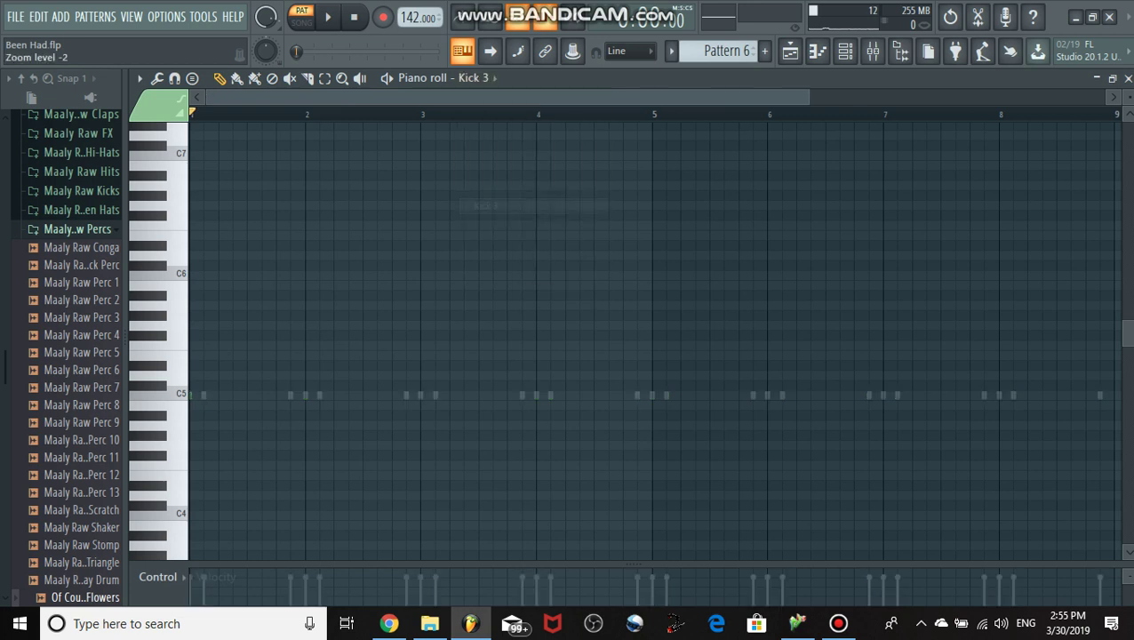
{"action": "left_click", "coordinate": [471, 78]}
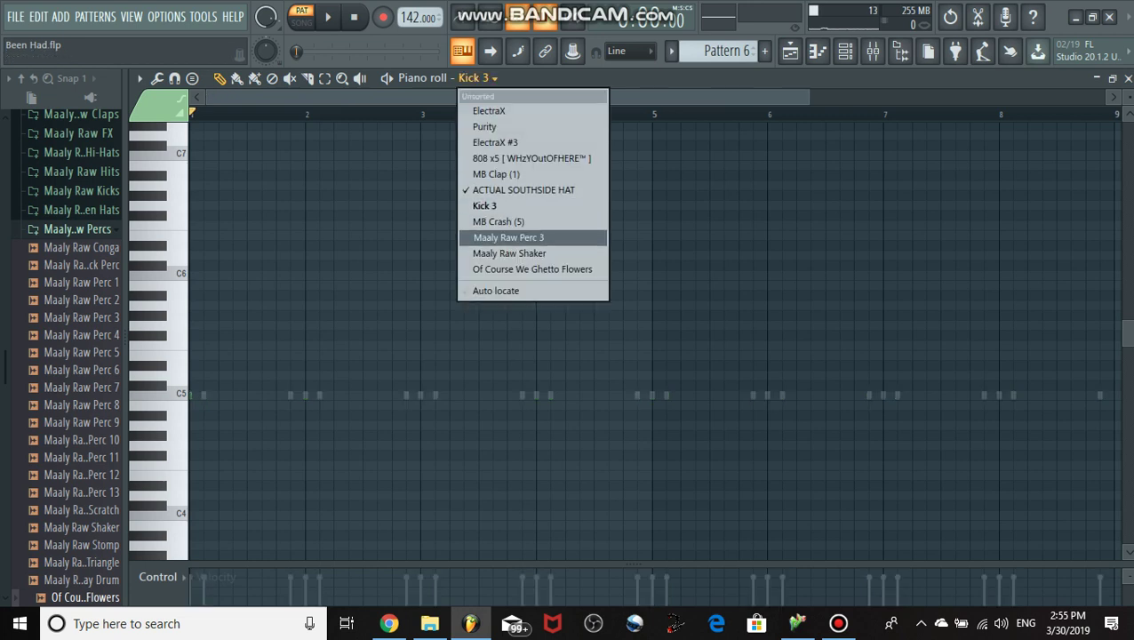
{"action": "left_click", "coordinate": [516, 221]}
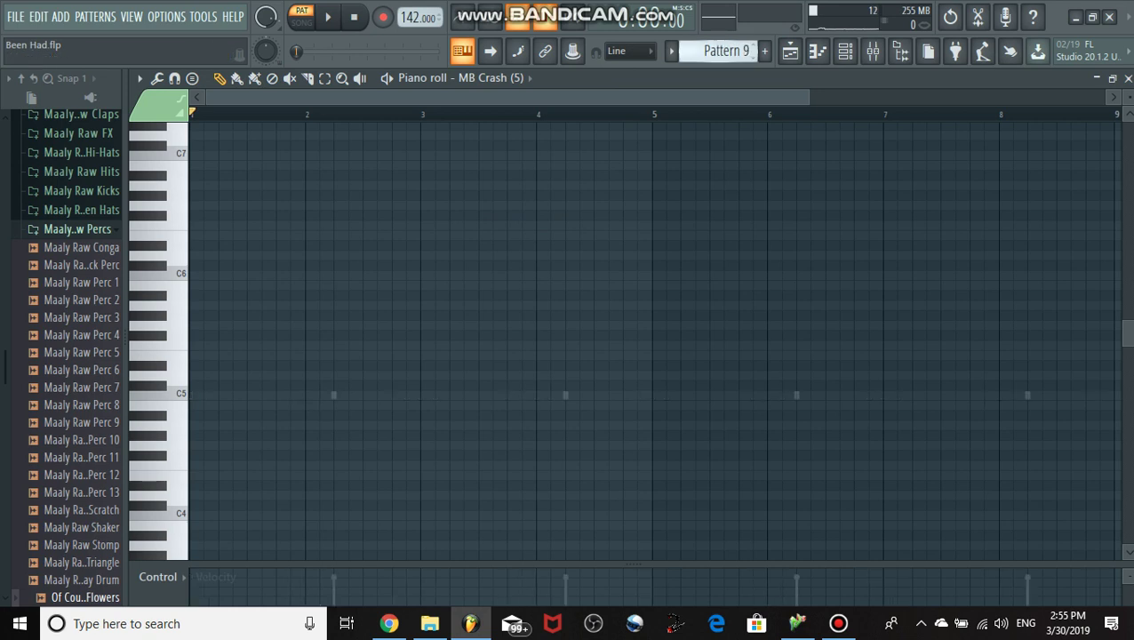
Look through the patterns for MB Crash (5) notes, ending on Pattern 10.
{"action": "key", "text": "KP_Add"}
{"action": "key", "text": "KP_Subtract"}
{"action": "key", "text": "KP_Subtract"}
{"action": "key", "text": "KP_Subtract"}
{"action": "key", "text": "KP_Subtract"}
{"action": "key", "text": "KP_Subtract"}
{"action": "key", "text": "KP_Subtract"}
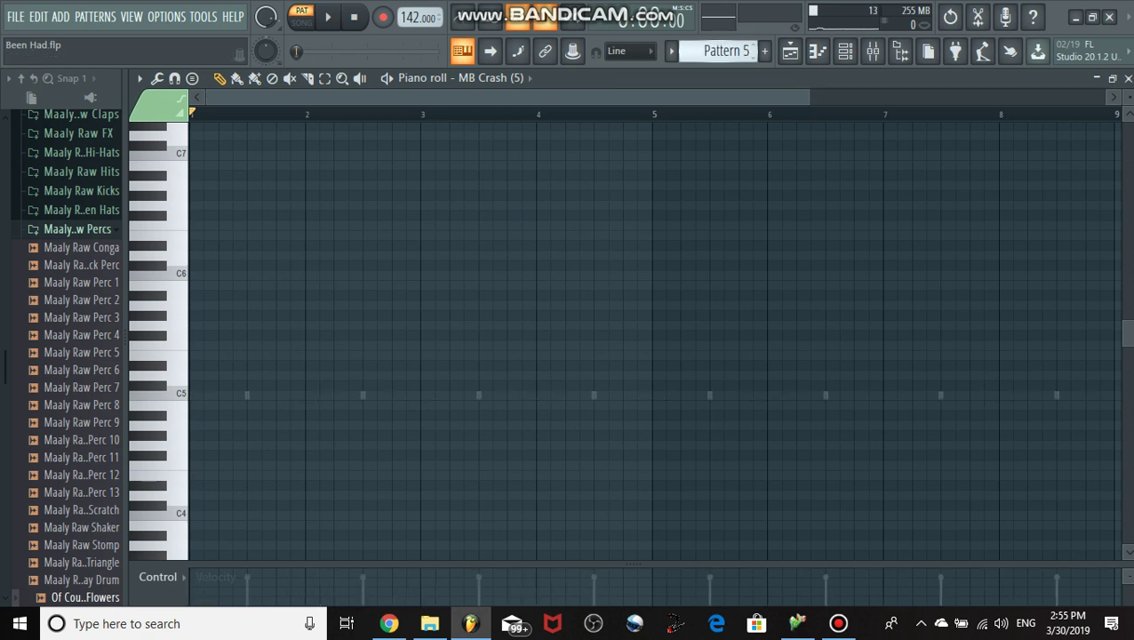
{"action": "key", "text": "KP_Subtract"}
{"action": "key", "text": "KP_Add"}
{"action": "key", "text": "KP_Add"}
{"action": "key", "text": "KP_Add"}
{"action": "key", "text": "KP_Add"}
{"action": "key", "text": "KP_Add"}
{"action": "key", "text": "KP_Add"}
{"action": "key", "text": "KP_Add"}
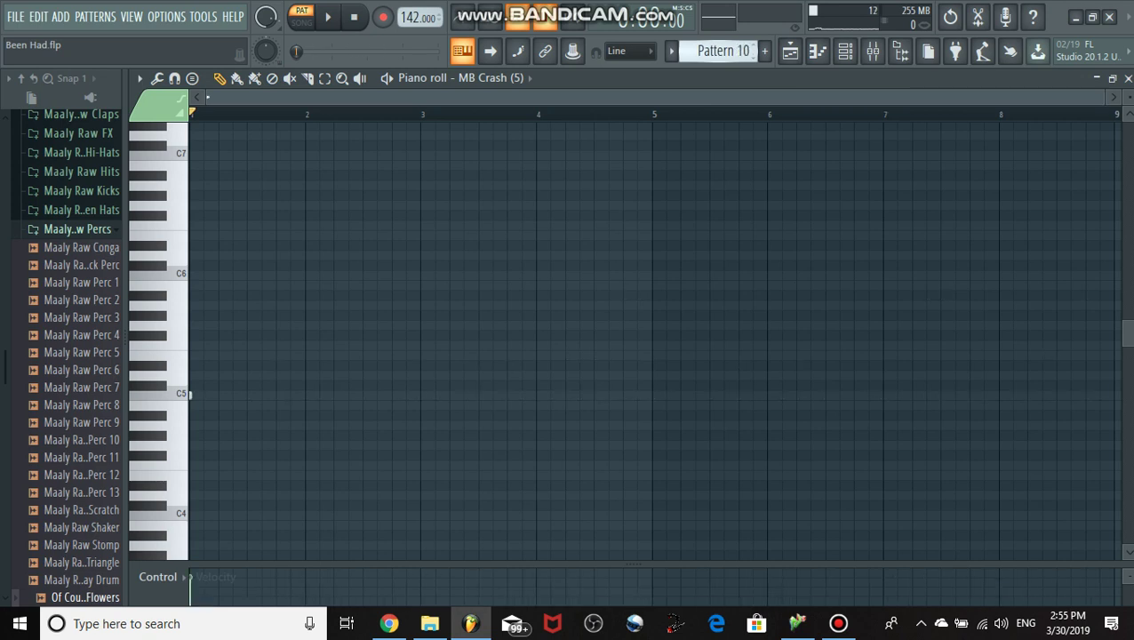
Look back through the patterns for MB Crash (5) notes, ending on Pattern 2.
{"action": "key", "text": "KP_Subtract"}
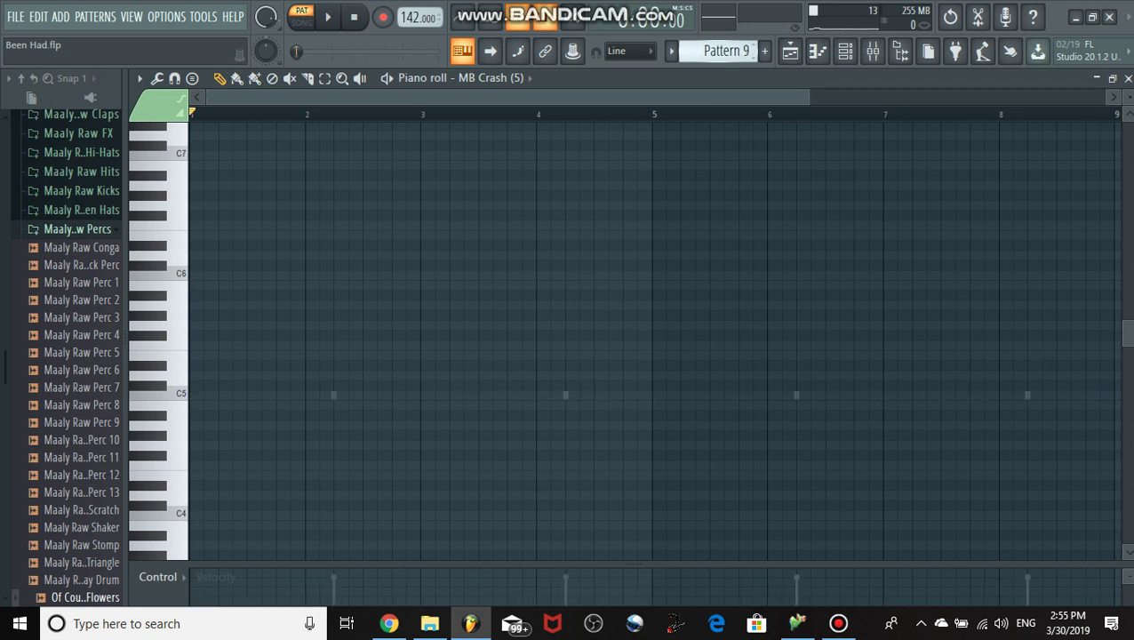
{"action": "key", "text": "KP_Subtract"}
{"action": "key", "text": "KP_Subtract"}
{"action": "key", "text": "KP_Subtract"}
{"action": "key", "text": "KP_Subtract"}
{"action": "key", "text": "KP_Subtract"}
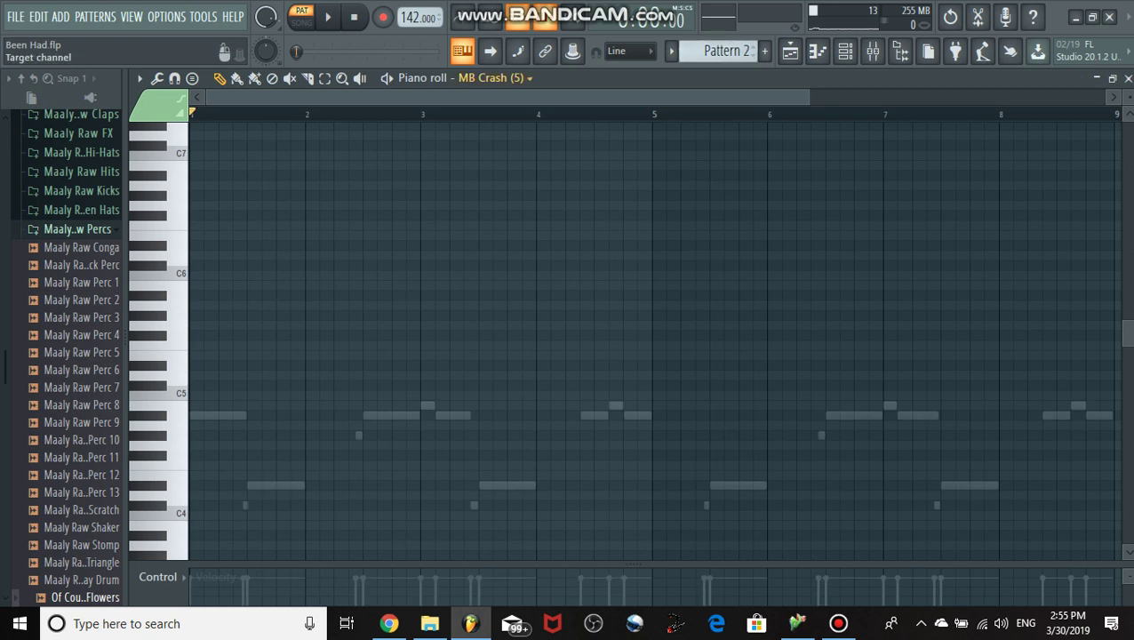
Show the Maaly Raw Perc 3 notes of Pattern 7 in the piano roll, play them and stop.
{"action": "left_click", "coordinate": [494, 77]}
{"action": "left_click", "coordinate": [494, 78]}
{"action": "left_click", "coordinate": [494, 78]}
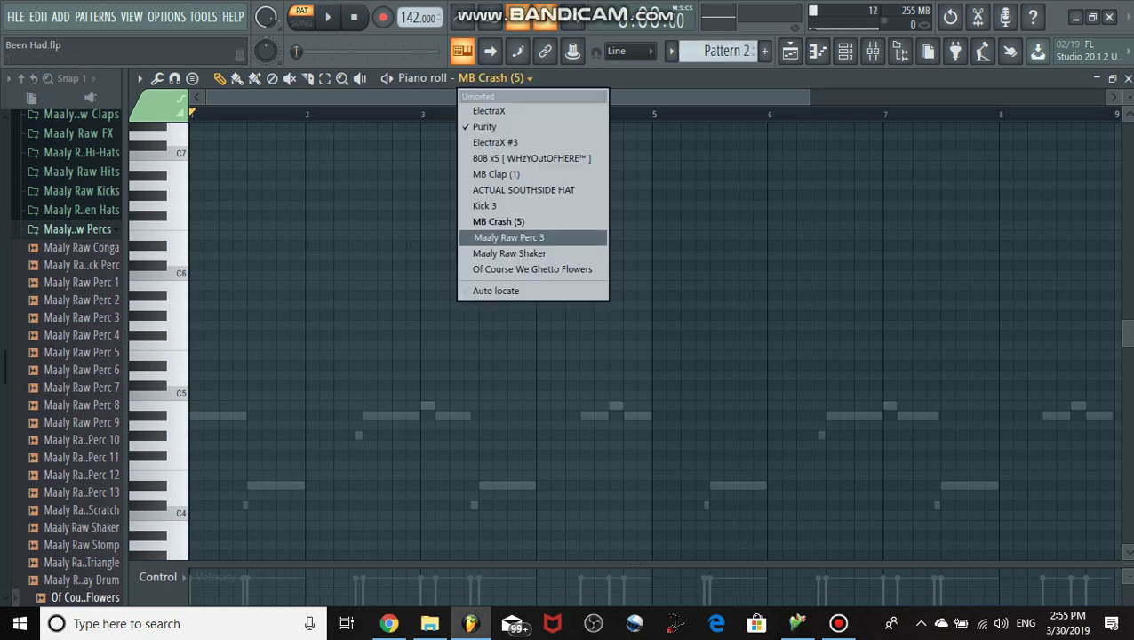
{"action": "left_click", "coordinate": [509, 237]}
{"action": "scroll", "coordinate": [722, 52], "scroll_direction": "down", "scroll_amount": 4}
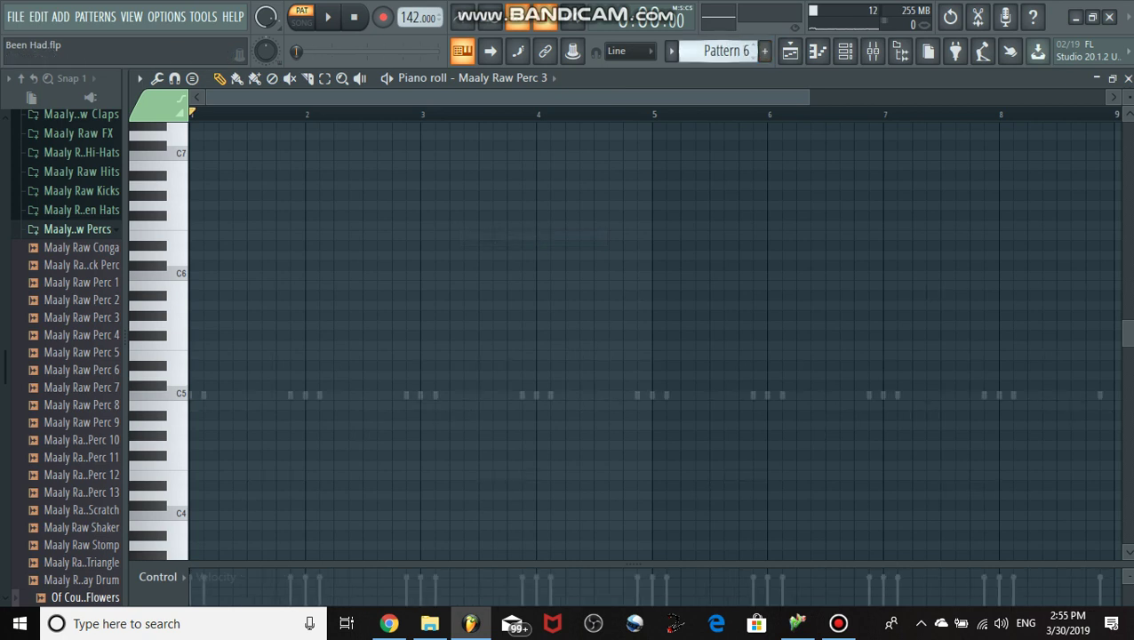
{"action": "scroll", "coordinate": [722, 52], "scroll_direction": "down", "scroll_amount": 2}
{"action": "key", "text": "space"}
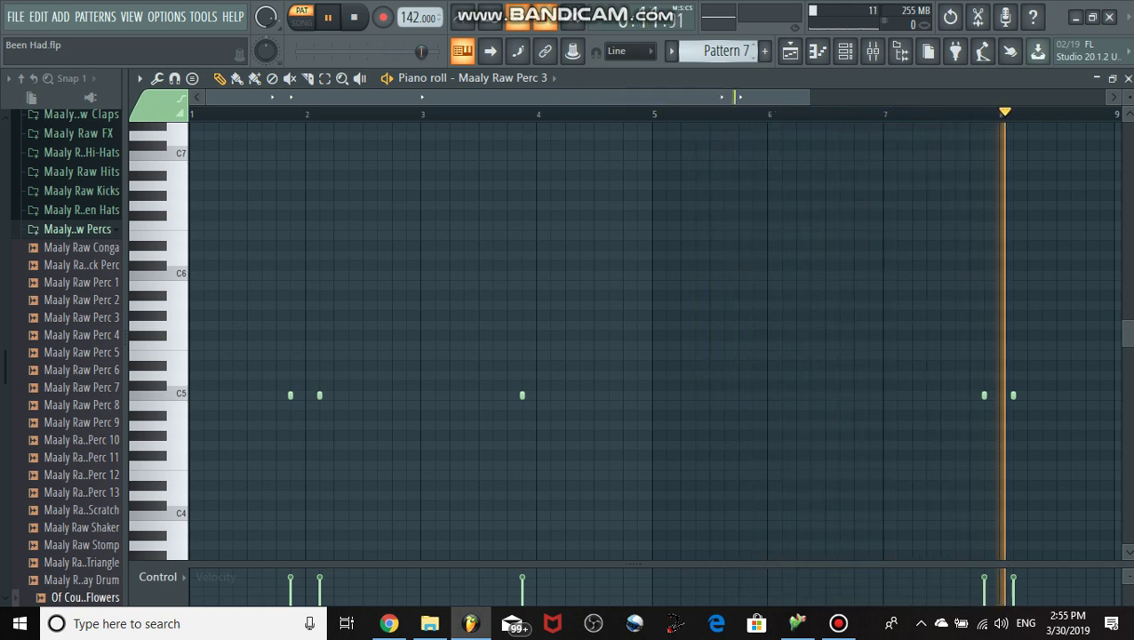
{"action": "key", "text": "space"}
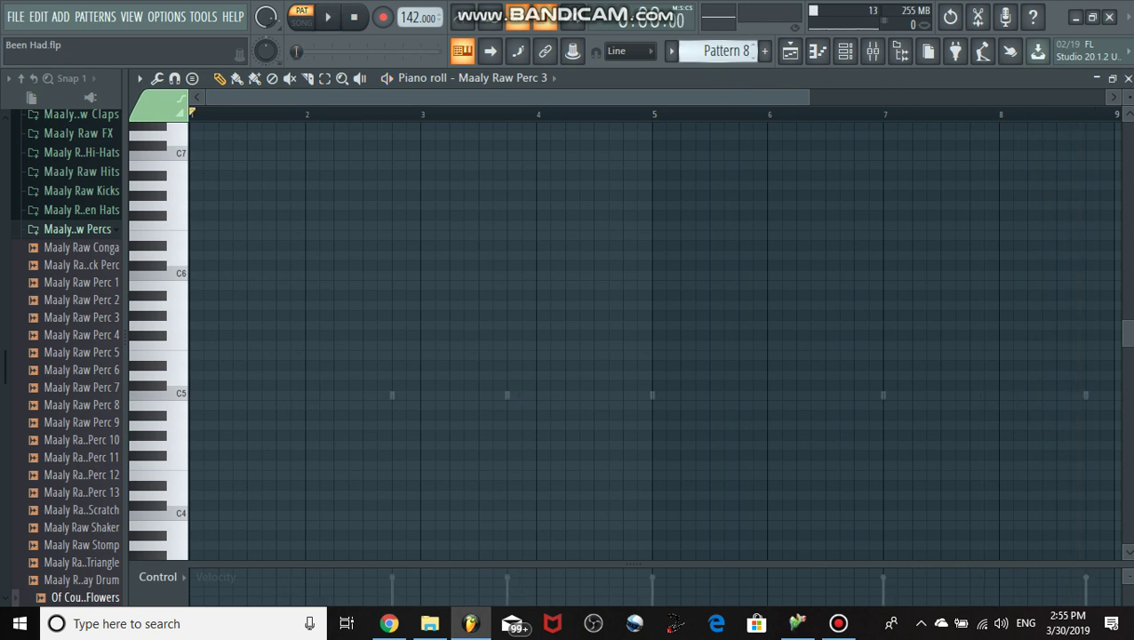
Show the Maaly Raw Shaker notes of Pattern 8 in the piano roll, play them and stop.
{"action": "left_click", "coordinate": [513, 78]}
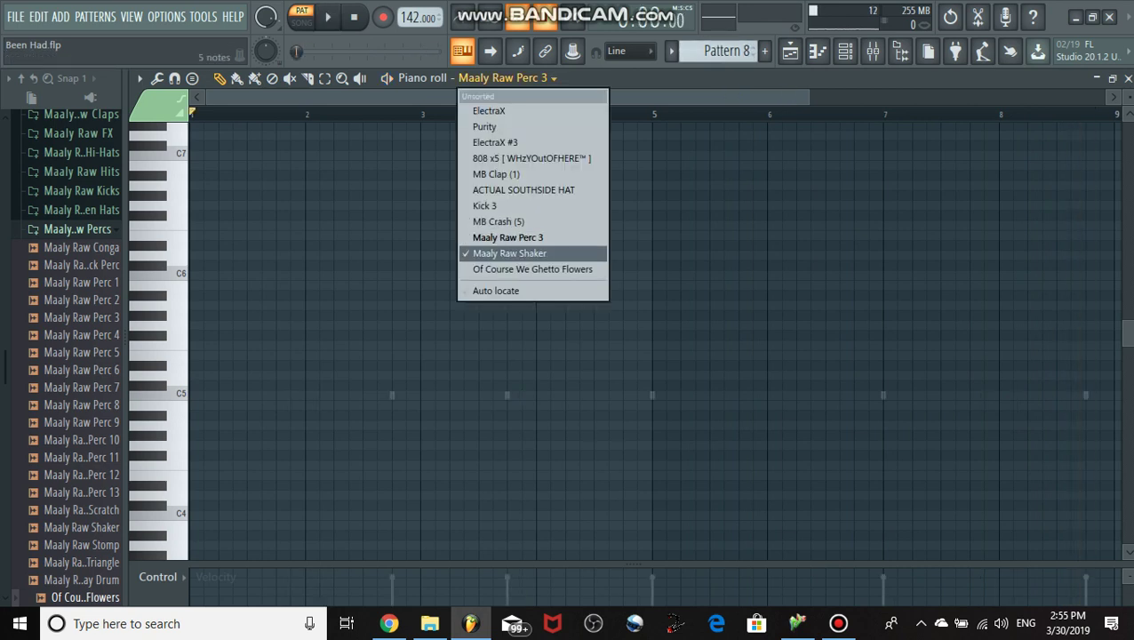
{"action": "left_click", "coordinate": [509, 254]}
{"action": "key", "text": "space"}
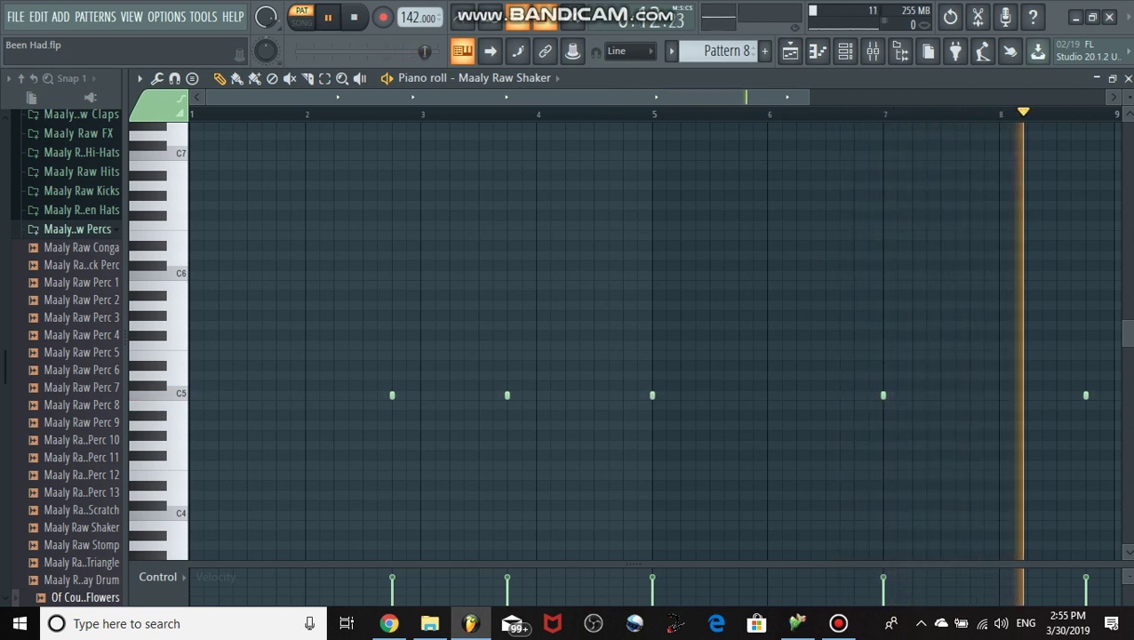
{"action": "key", "text": "space"}
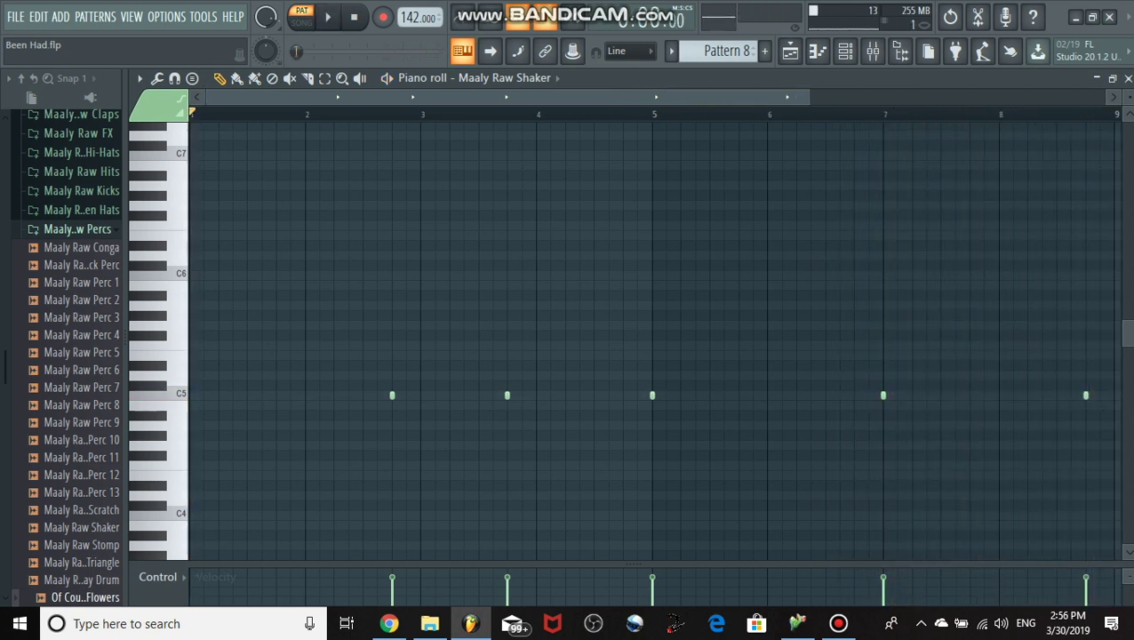
Show the Of Course We Ghetto Flowers notes of Pattern 9 in the piano roll, play them and stop.
{"action": "mouse_move", "coordinate": [724, 52]}
{"action": "left_mouse_down"}
{"action": "mouse_move", "coordinate": [724, 32]}
{"action": "mouse_move", "coordinate": [725, 51]}
{"action": "left_mouse_up"}
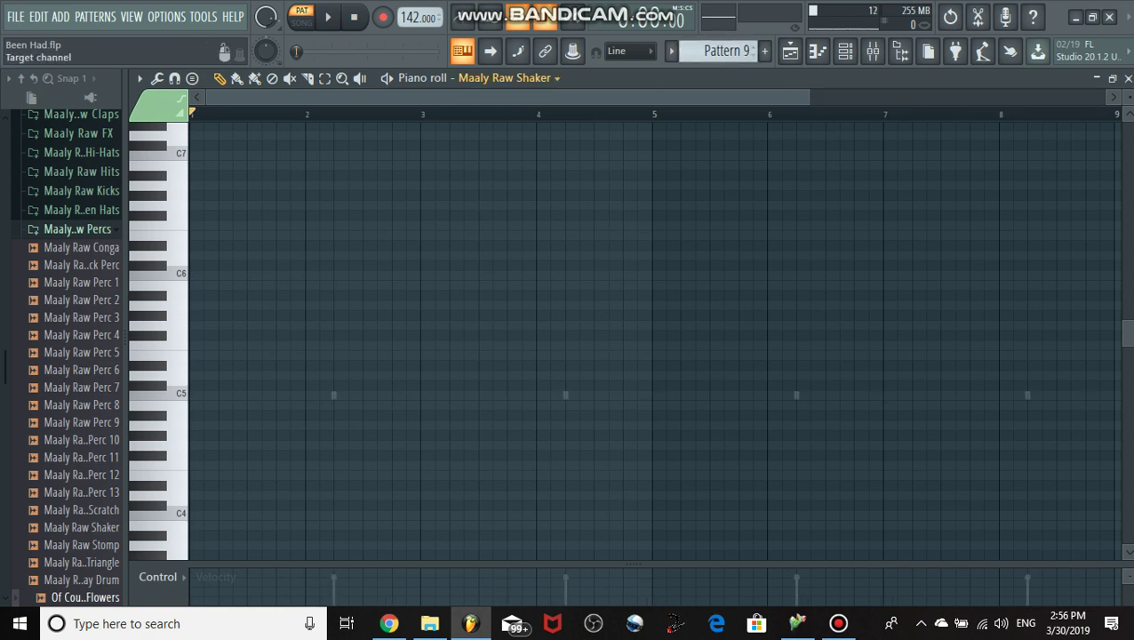
{"action": "left_click", "coordinate": [509, 79]}
{"action": "left_click", "coordinate": [532, 270]}
{"action": "key", "text": "space"}
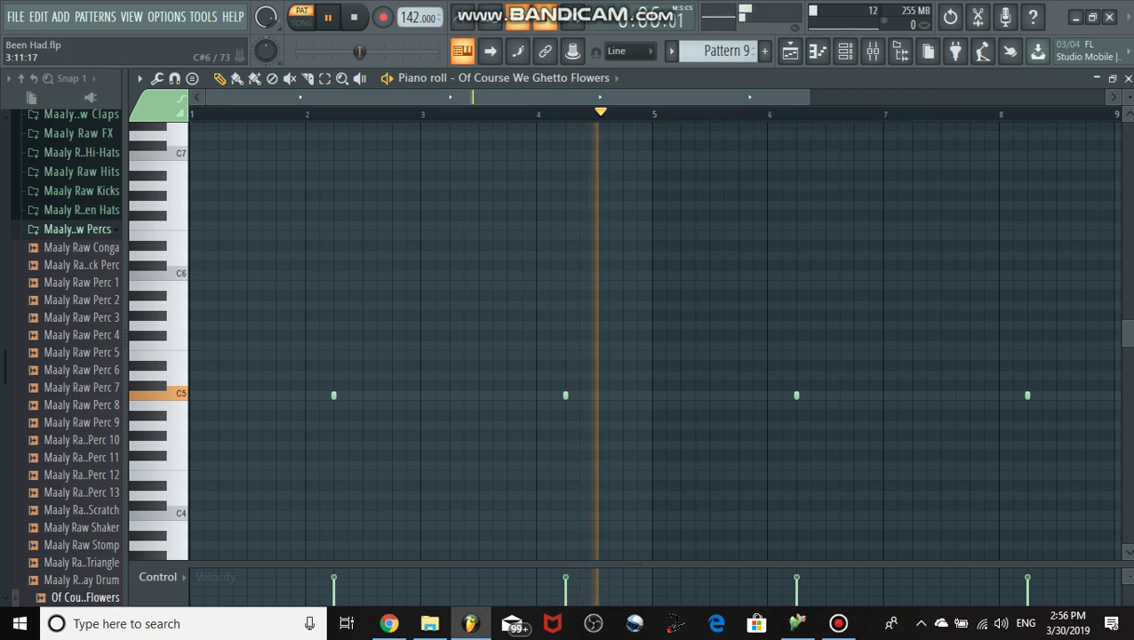
{"action": "key", "text": "space"}
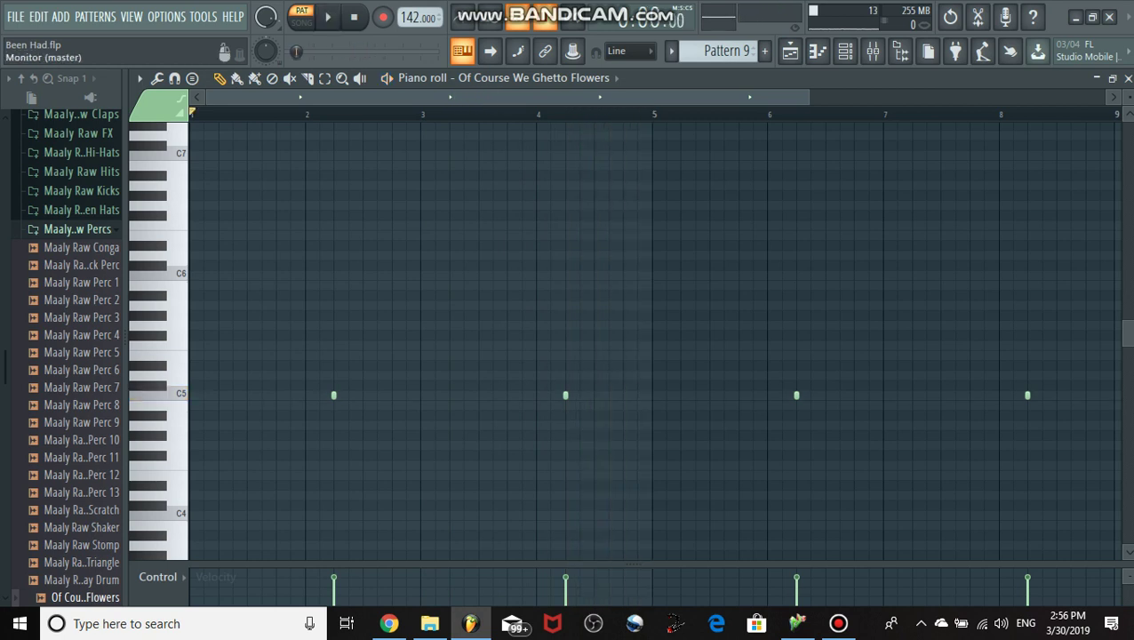
Switch the piano roll back to MB Crash (5) and look through the earlier patterns for its notes.
{"action": "left_click", "coordinate": [534, 78]}
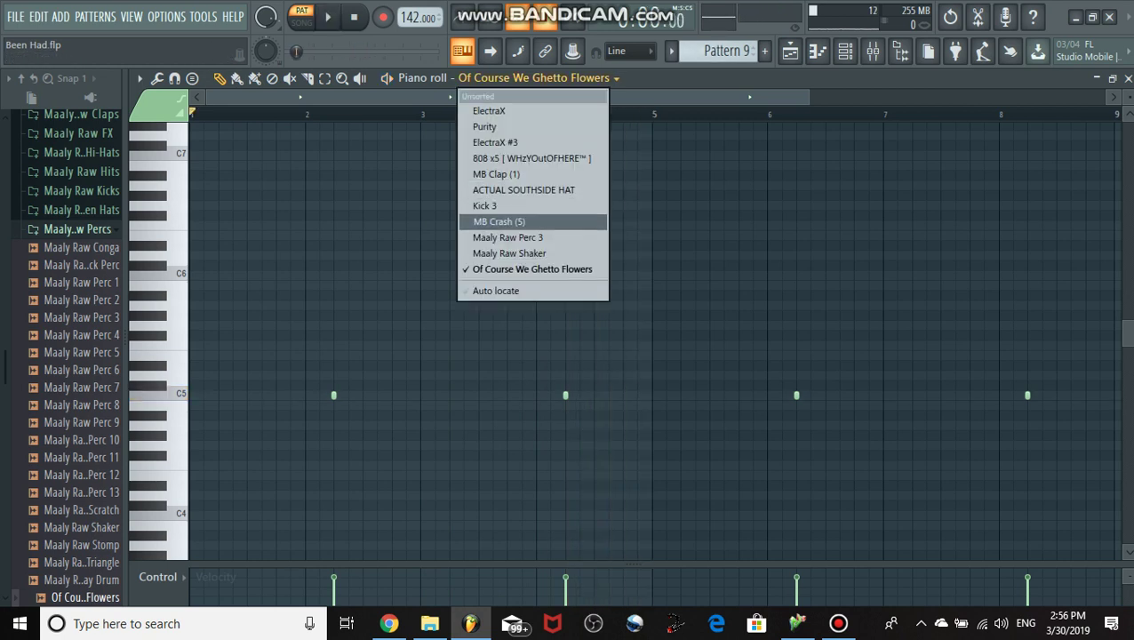
{"action": "left_click", "coordinate": [499, 221]}
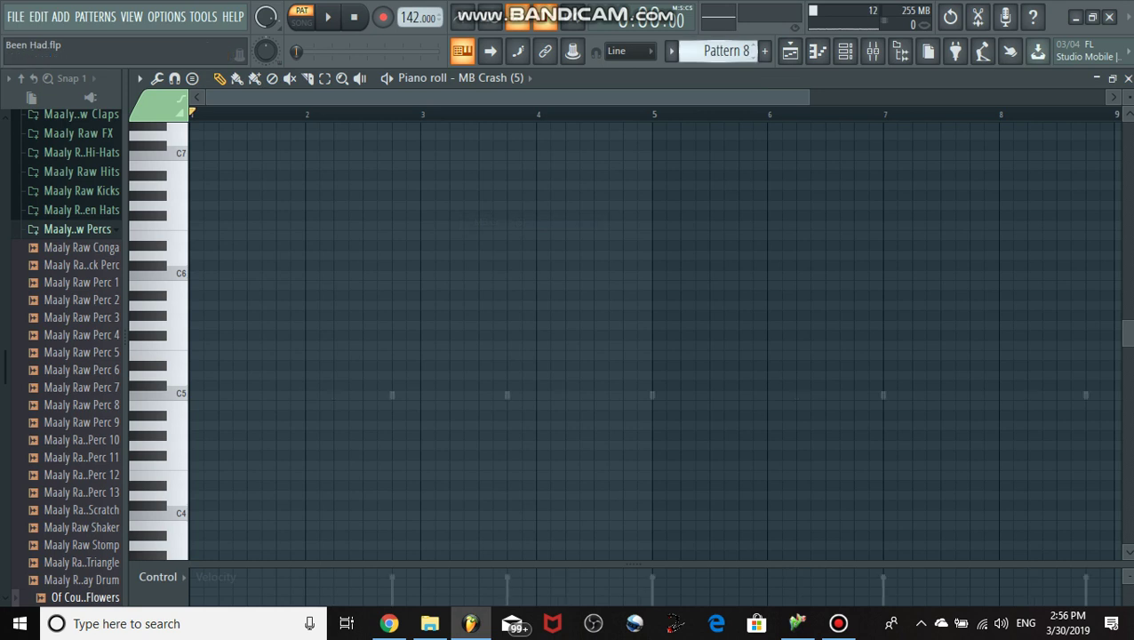
{"action": "key", "text": "KP_Subtract"}
{"action": "key", "text": "KP_Subtract"}
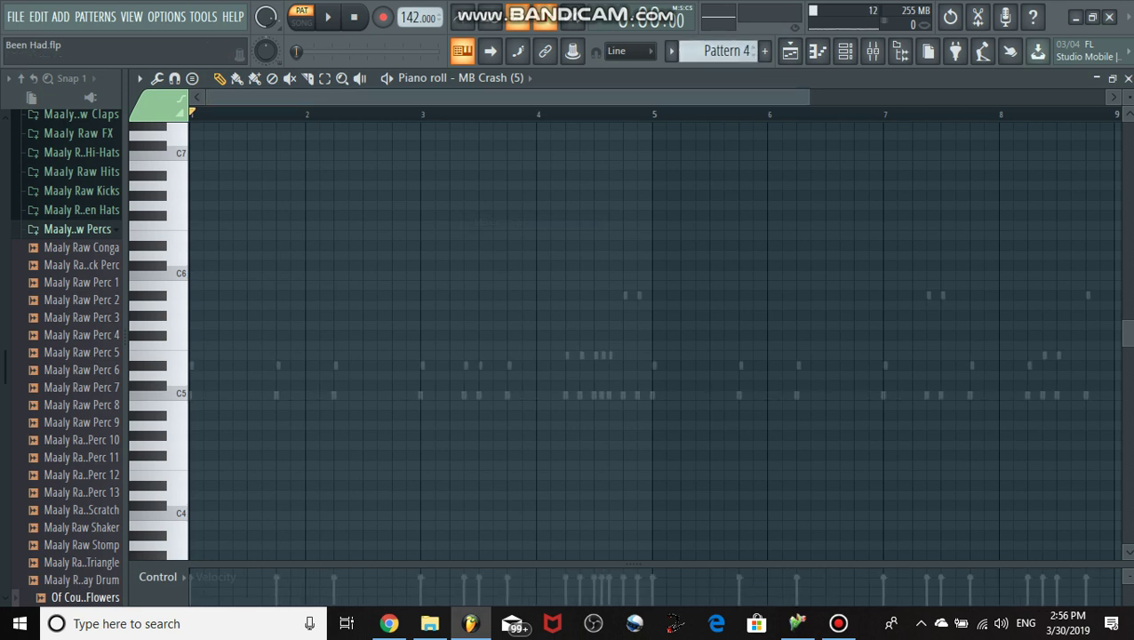
Check the playlist arrangement and minimize it, then move the channel rack into view and enlarge it to show more channels.
{"action": "key", "text": "F5"}
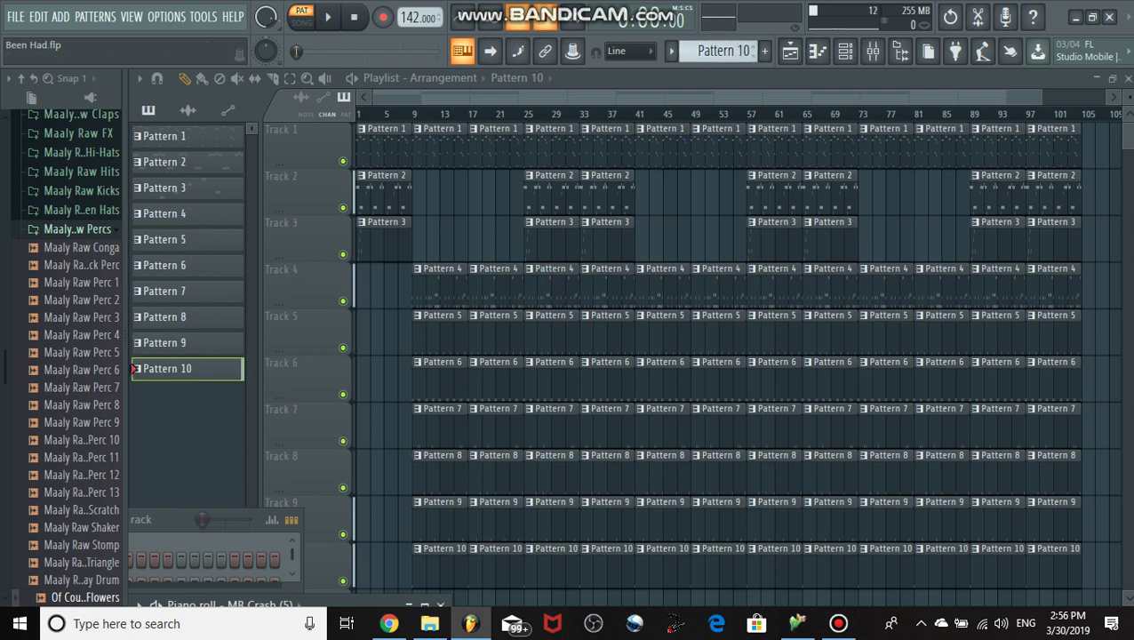
{"action": "left_click", "coordinate": [1097, 79]}
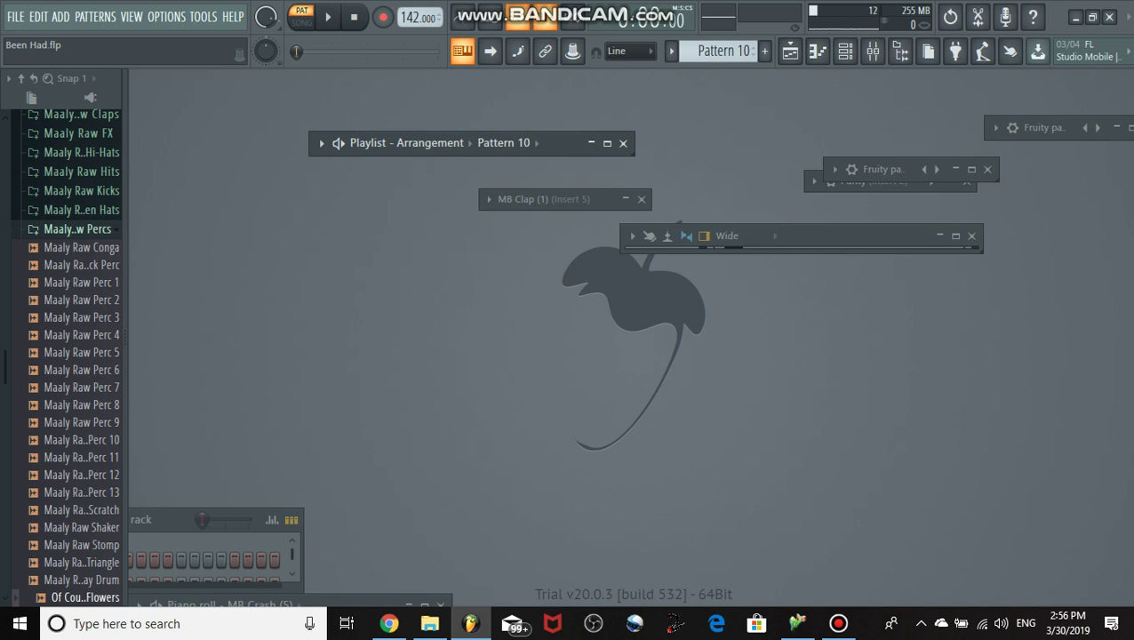
{"action": "left_click_drag", "start_coordinate": [170, 520], "coordinate": [522, 351]}
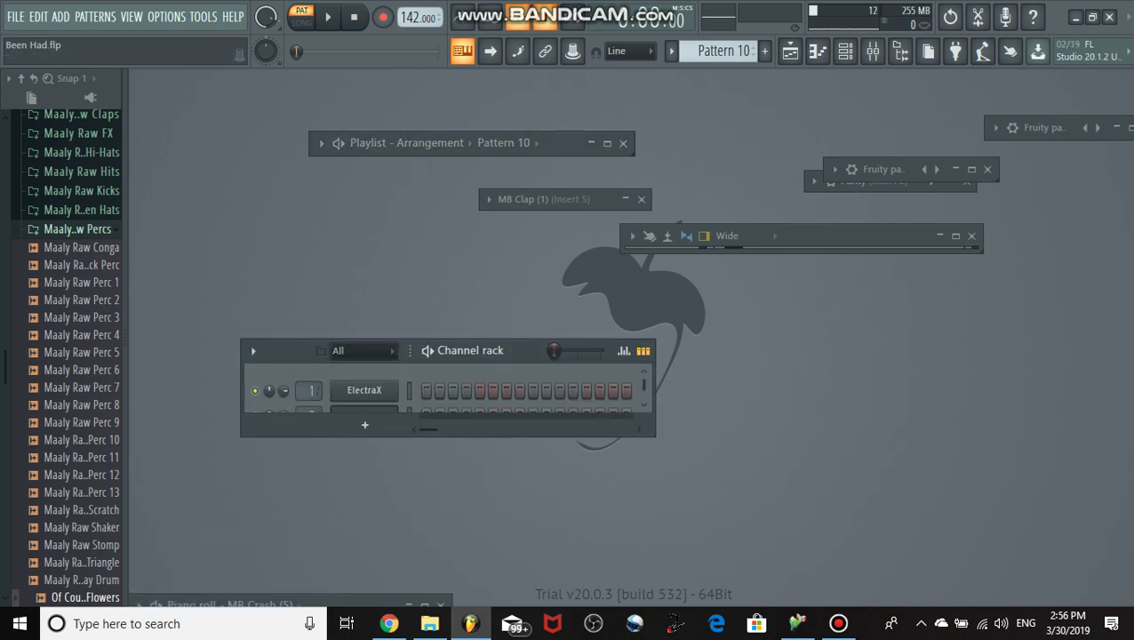
{"action": "left_click_drag", "start_coordinate": [438, 435], "coordinate": [438, 624]}
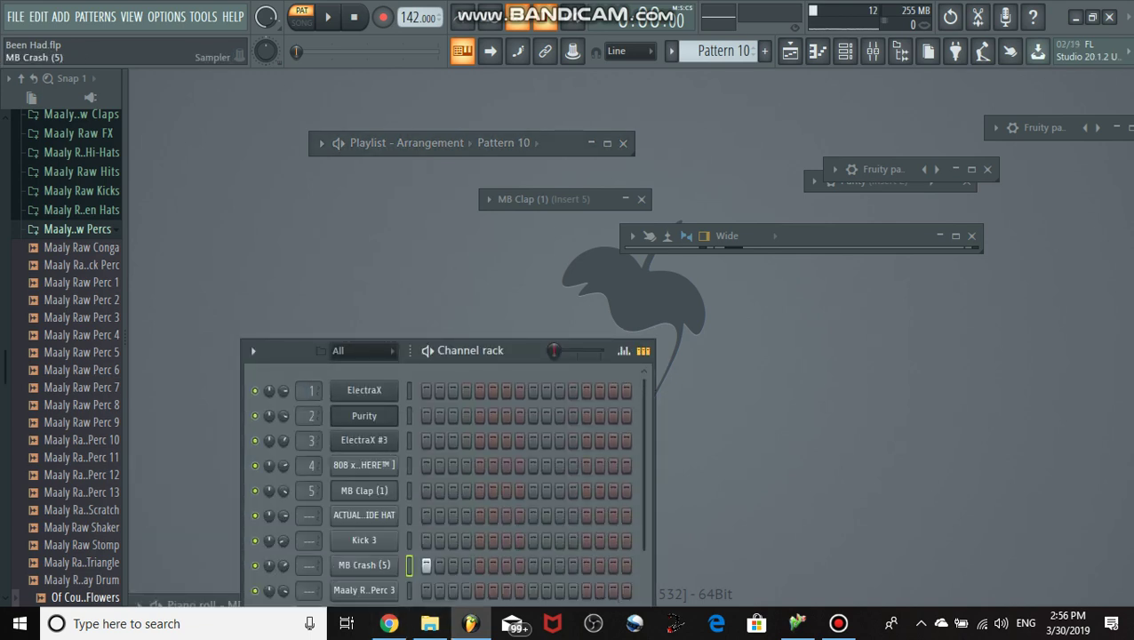
Try to bring up the MB Crash (5) piano roll from the channel rack.
{"action": "right_click", "coordinate": [364, 565]}
{"action": "left_click", "coordinate": [433, 400]}
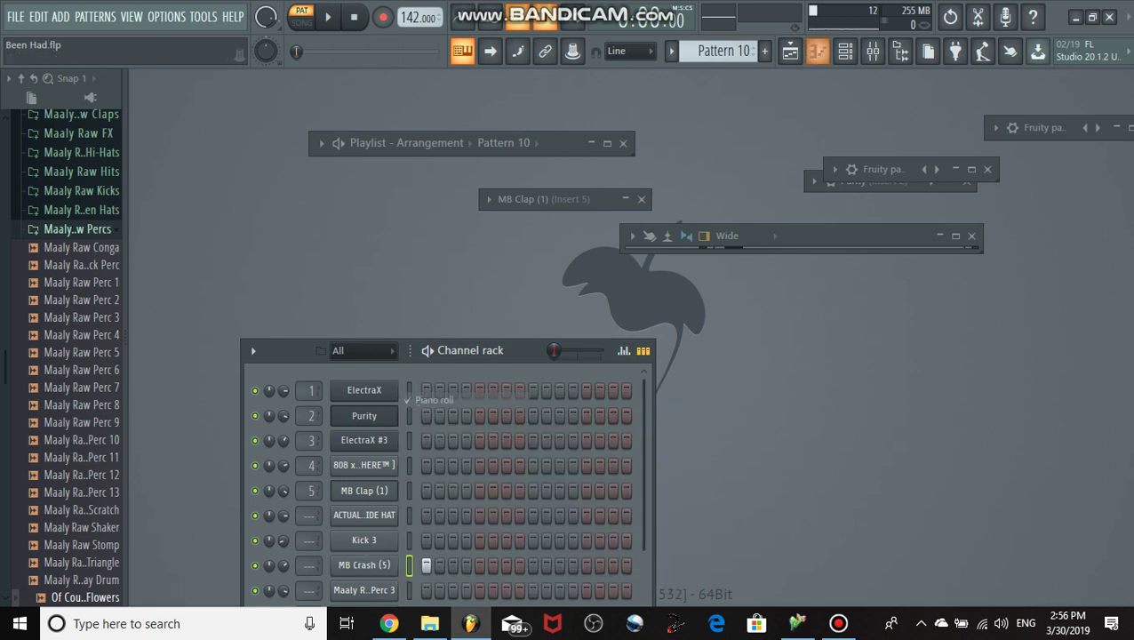
{"action": "right_click", "coordinate": [364, 565]}
{"action": "left_click", "coordinate": [440, 416]}
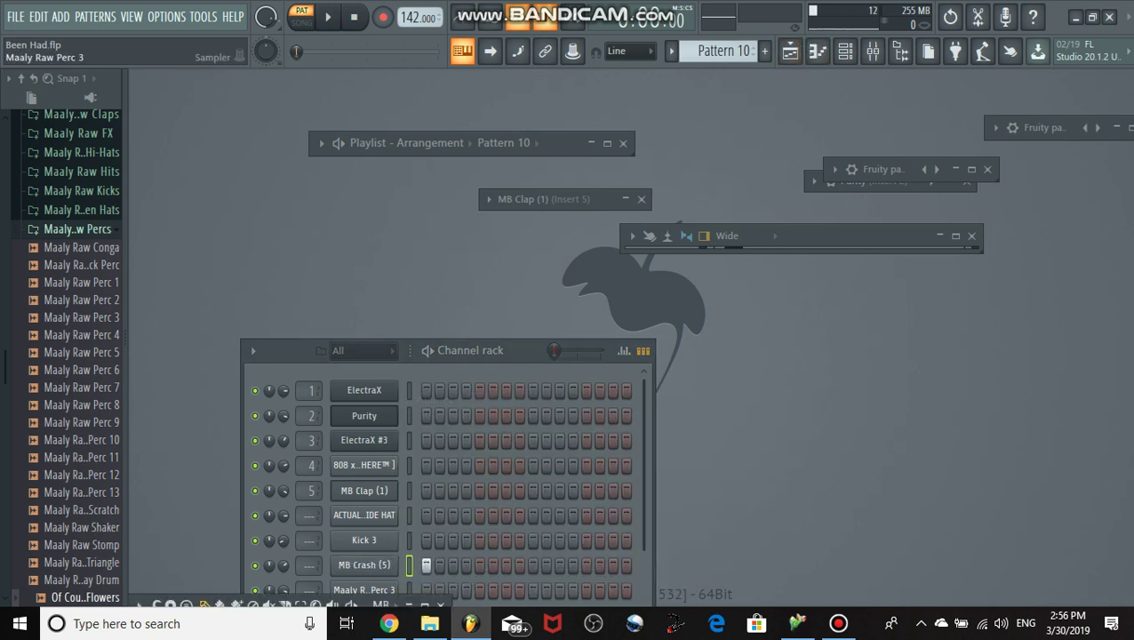
{"action": "right_click", "coordinate": [365, 565]}
{"action": "left_click", "coordinate": [434, 400]}
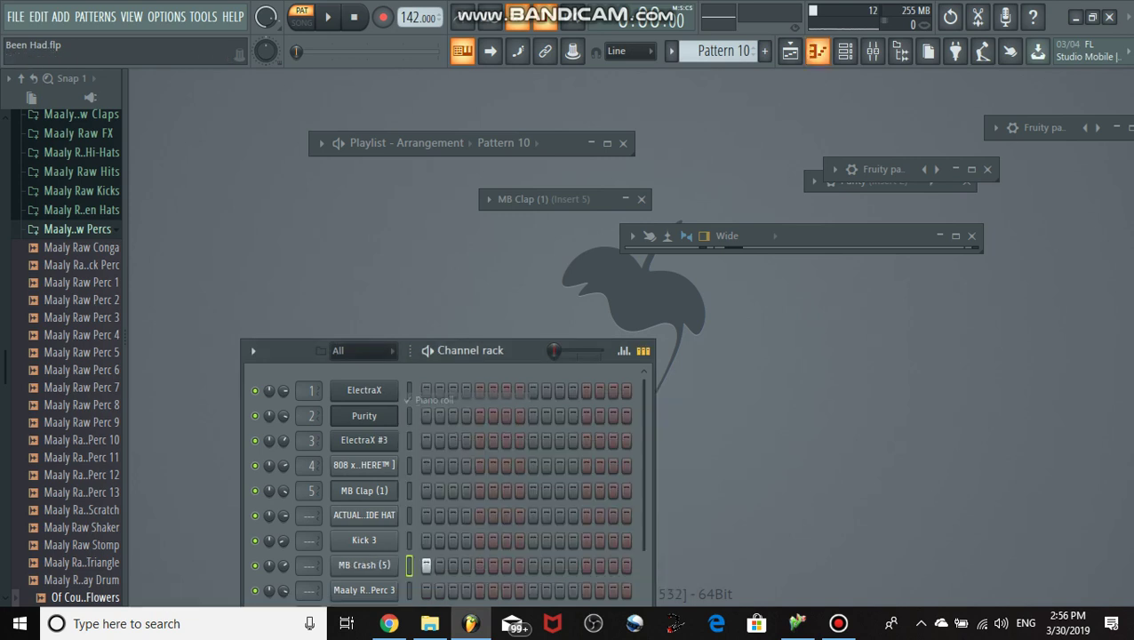
Show the MB Crash (5) notes of Pattern 10 in a maximized piano roll, play them and stop.
{"action": "right_click", "coordinate": [365, 566]}
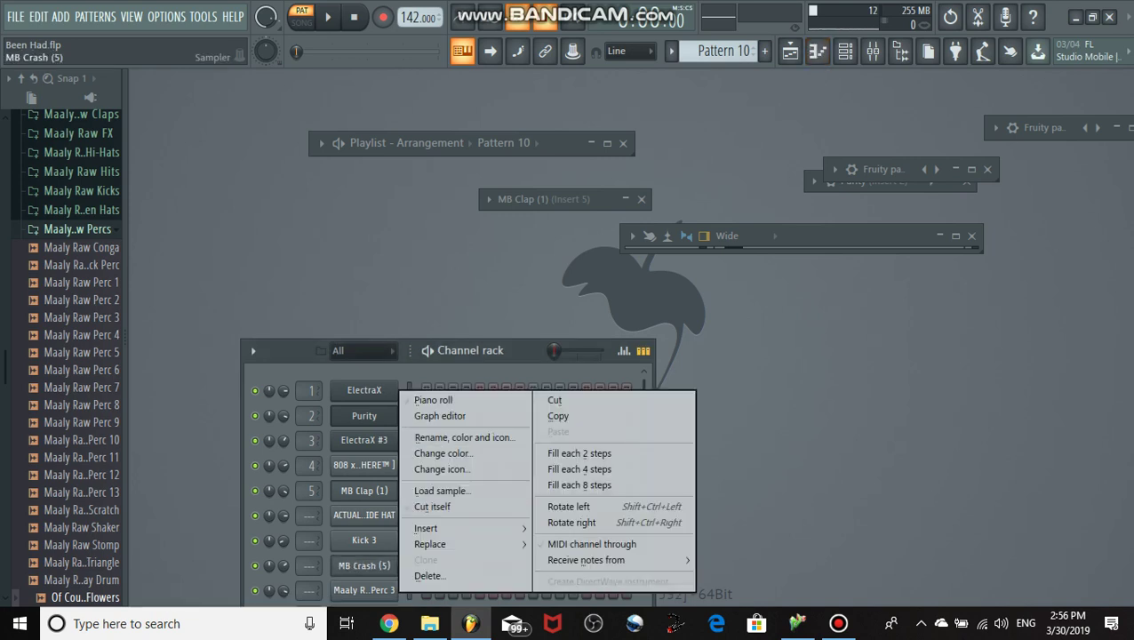
{"action": "left_click", "coordinate": [434, 400]}
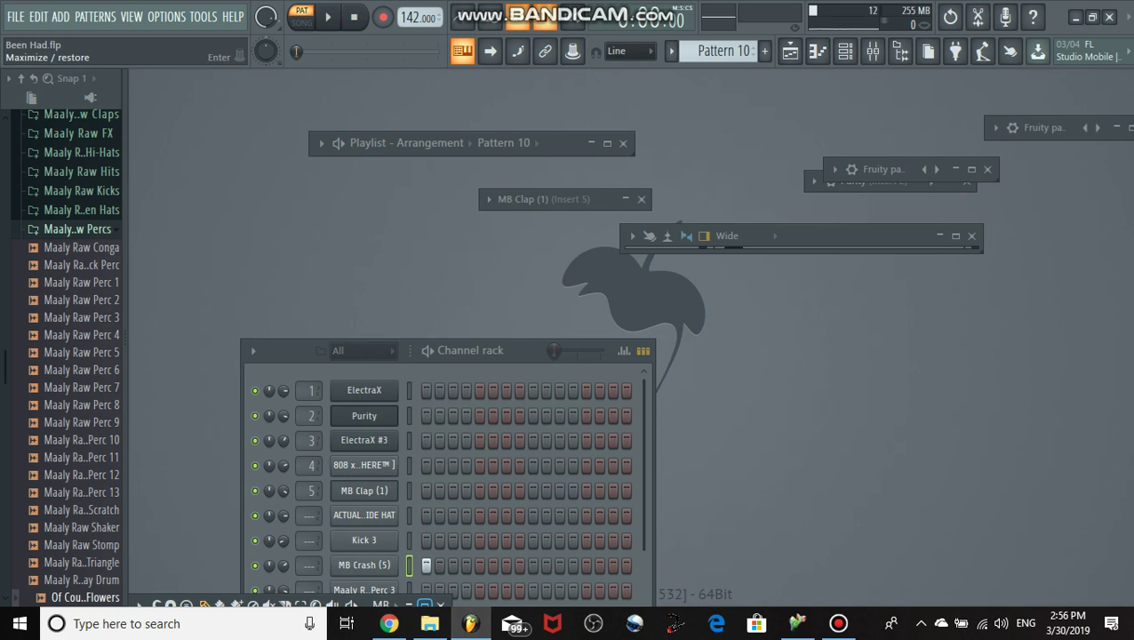
{"action": "left_click", "coordinate": [425, 606]}
{"action": "key", "text": "space"}
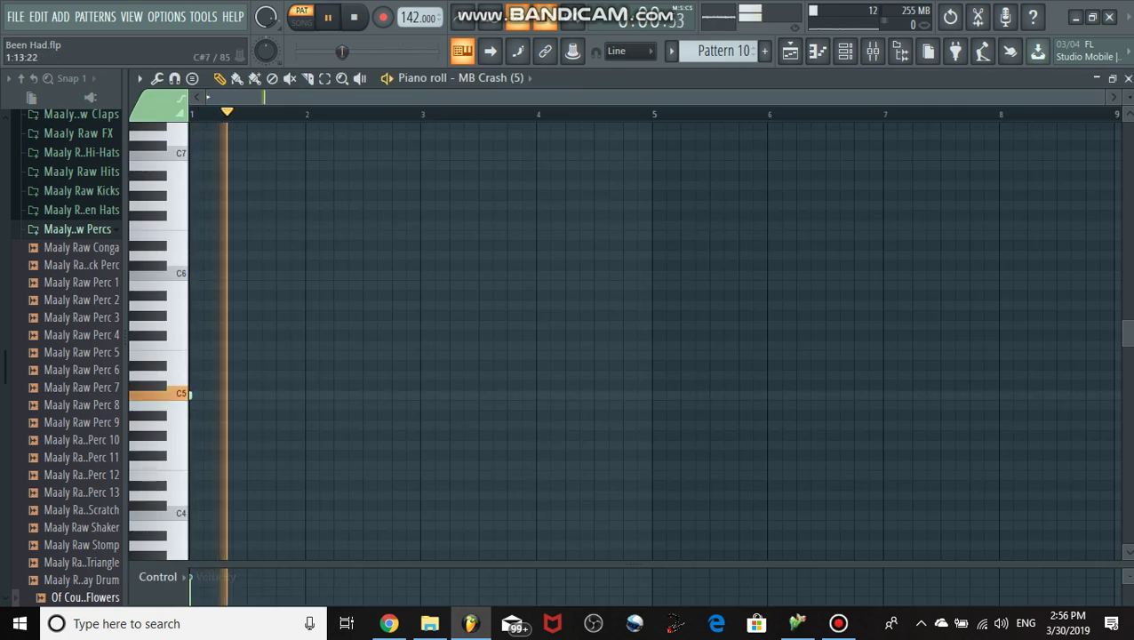
{"action": "key", "text": "space"}
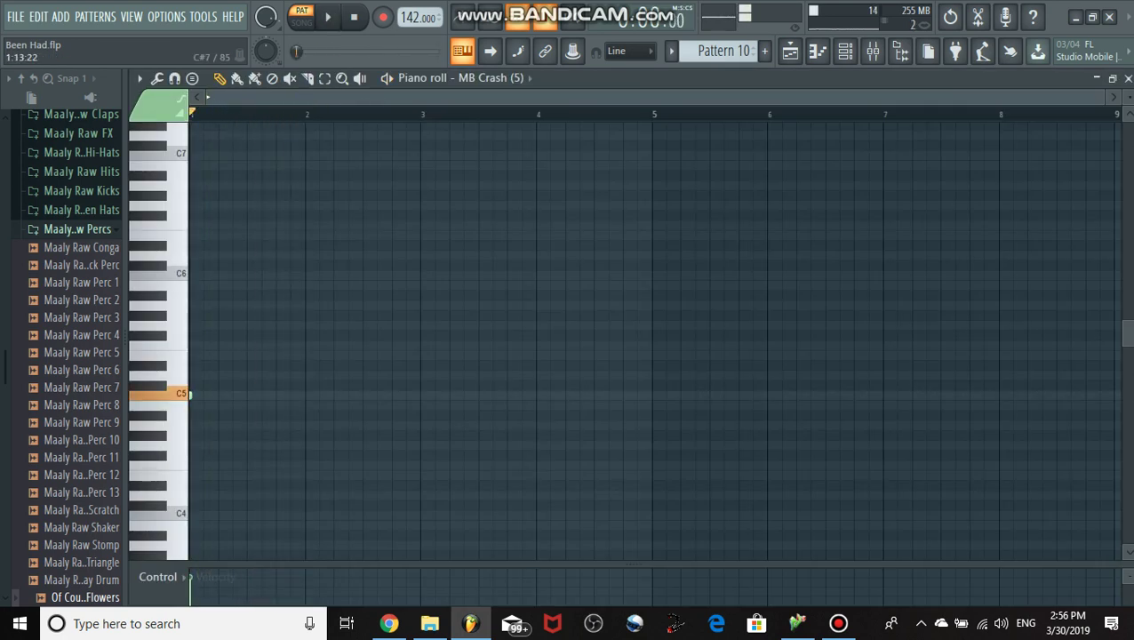